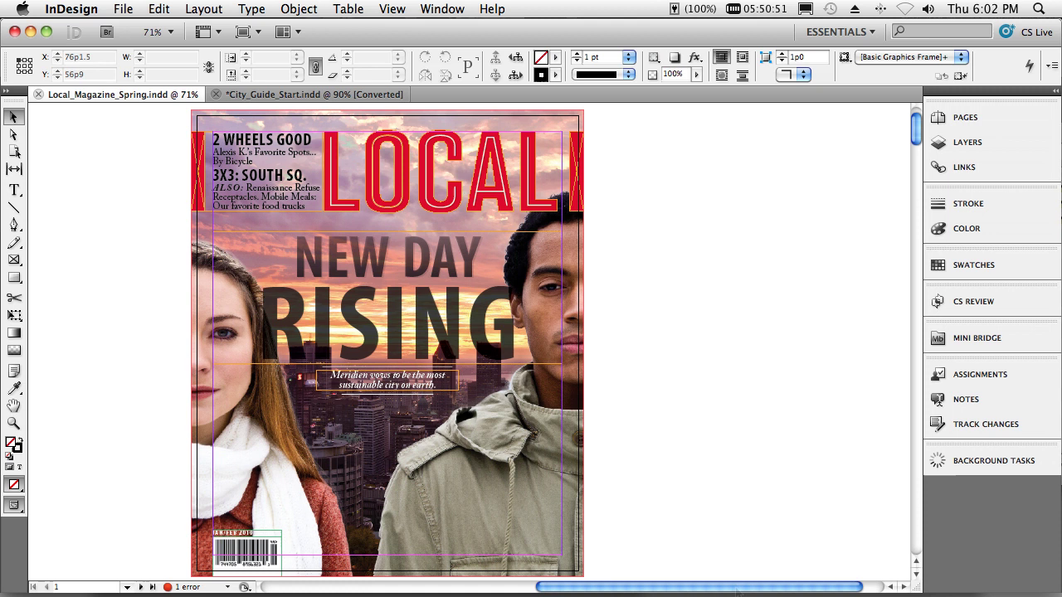
Insert one new page based on the COV-Cover master after page 1
click(946, 121)
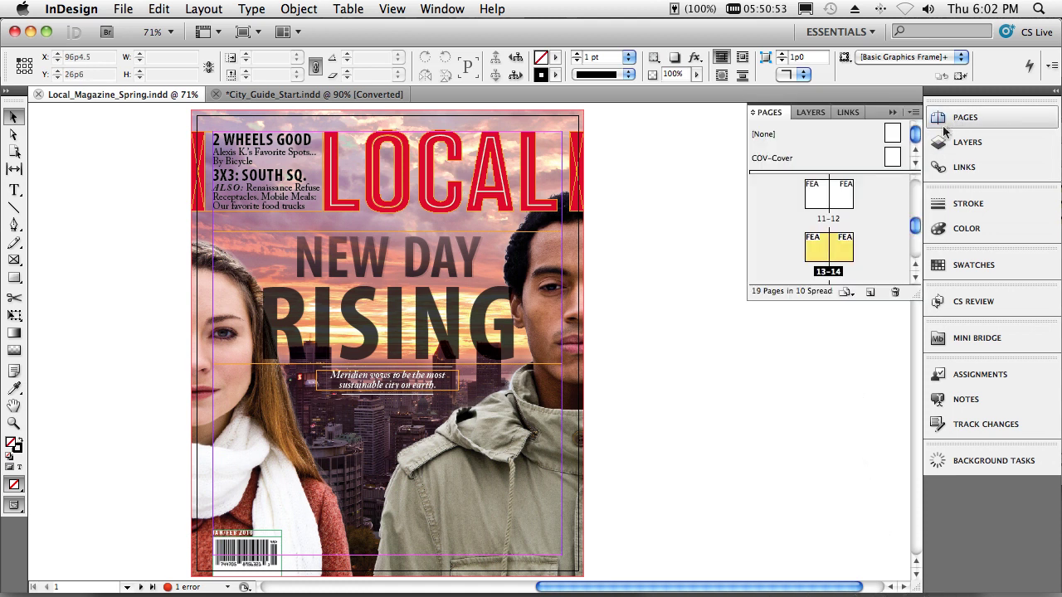
scroll(916, 224, up, 2)
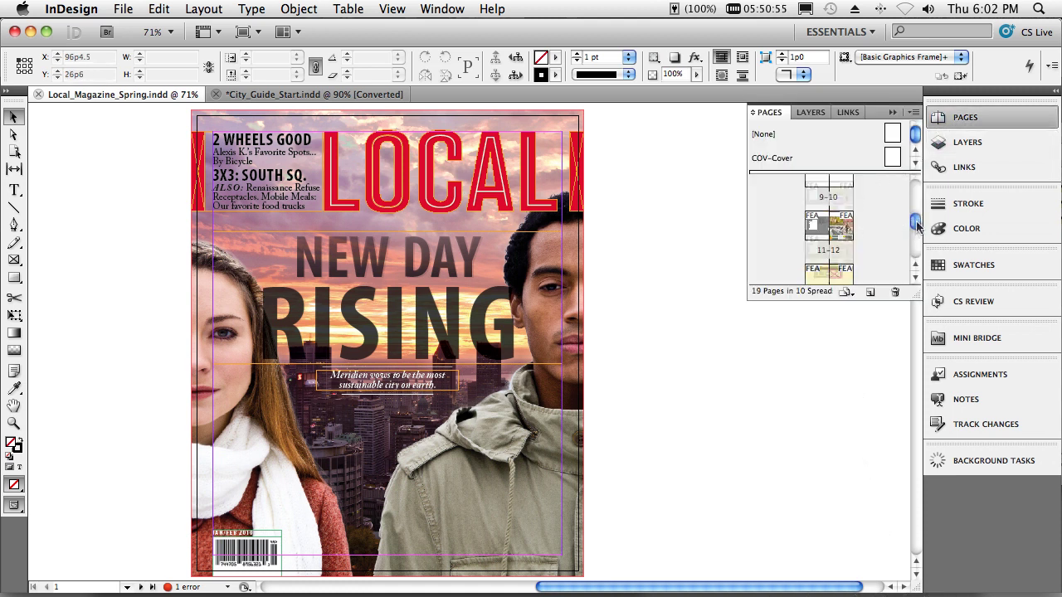
drag(916, 224, 923, 189)
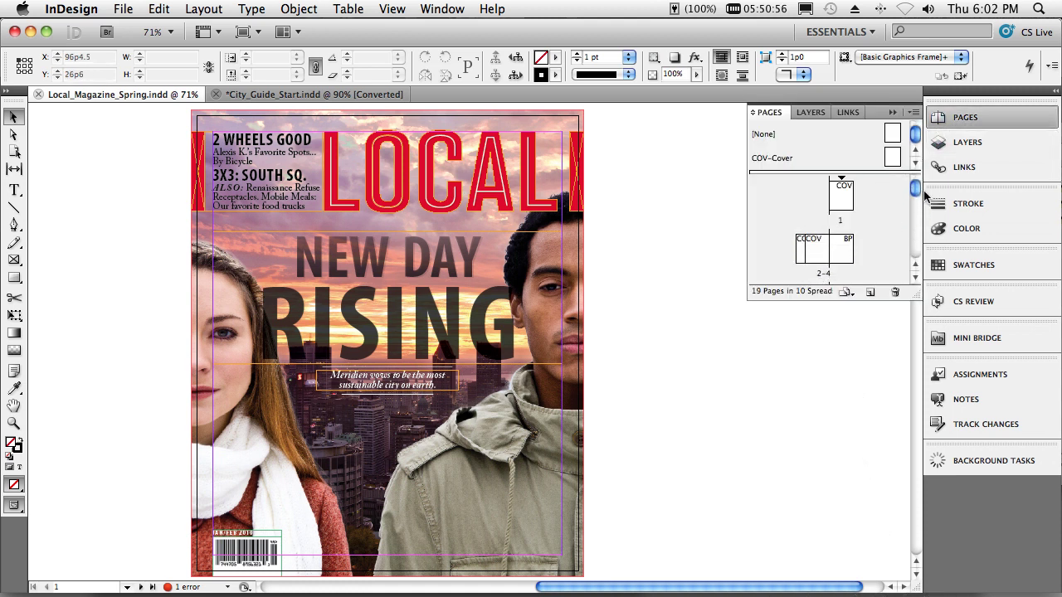
right_click(846, 206)
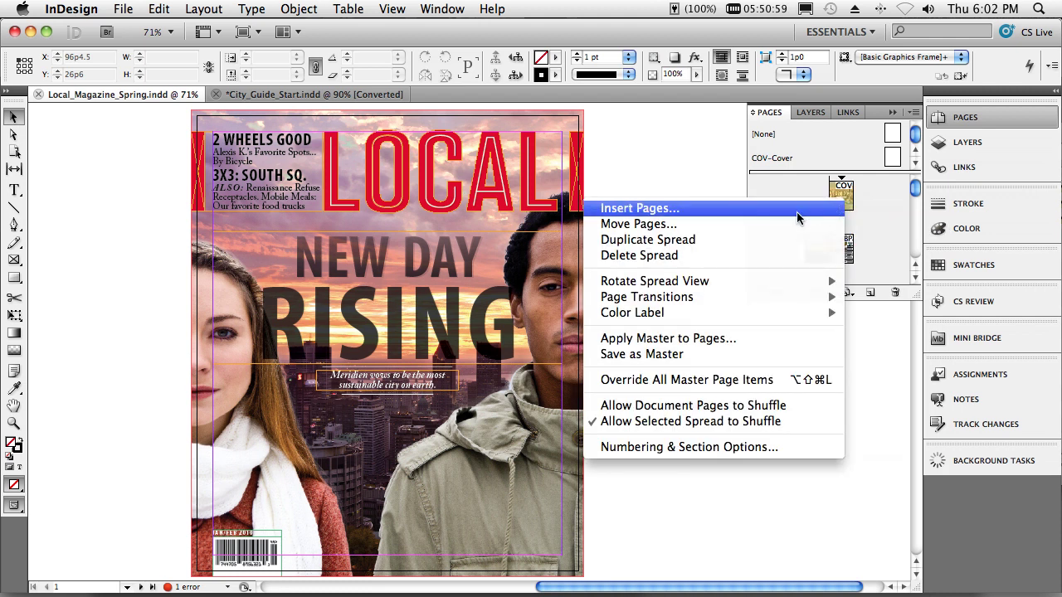
click(793, 212)
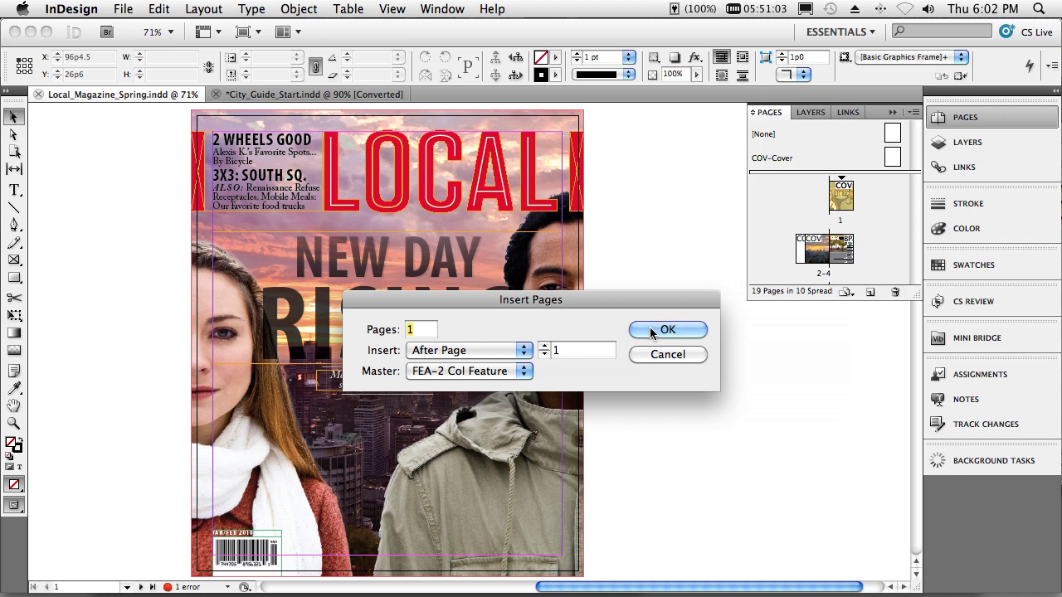
click(465, 371)
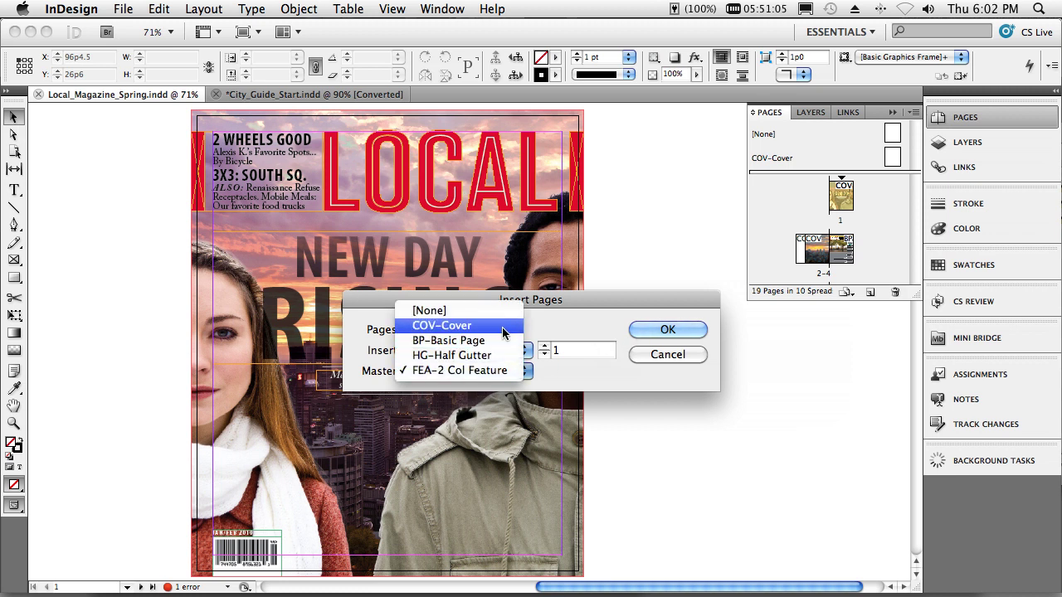
click(439, 326)
click(682, 328)
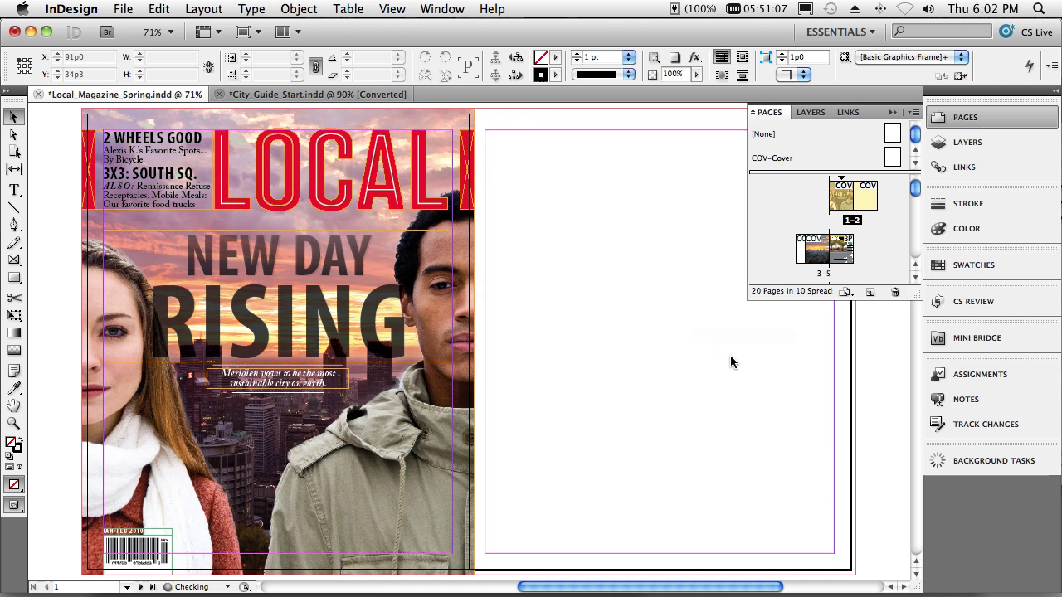
Resize page 2 to 18p6 wide with the Page tool, then return to the Selection tool
click(13, 151)
click(551, 263)
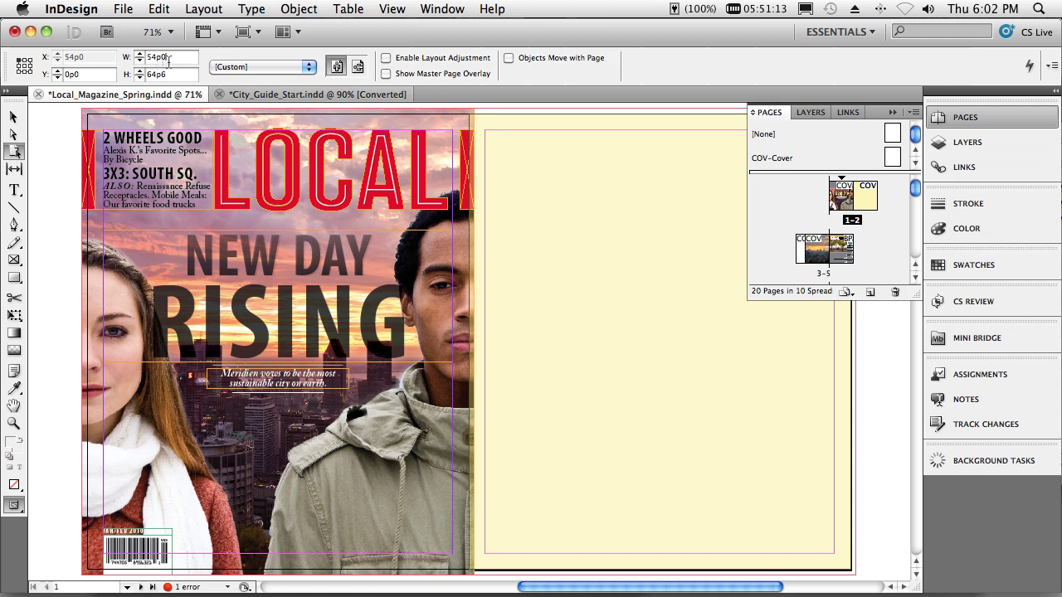
drag(168, 60, 138, 63)
key(Tab)
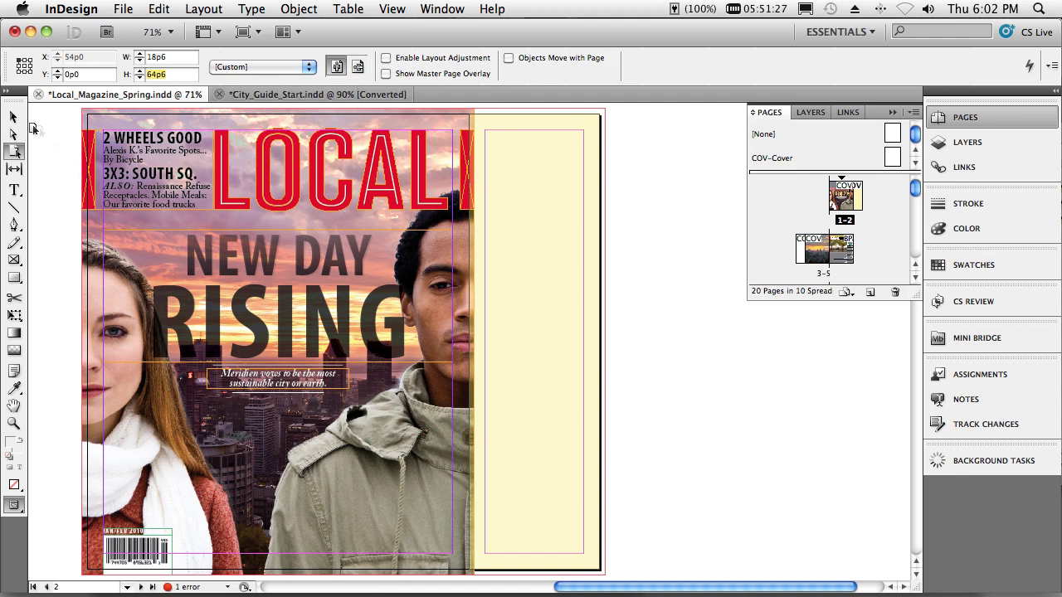
click(13, 117)
click(653, 231)
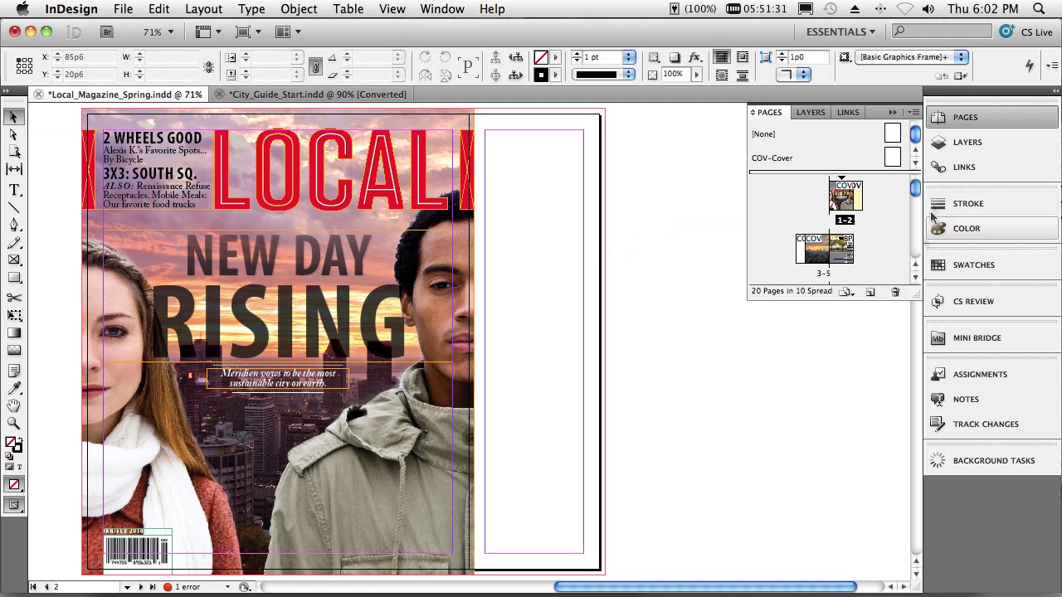
Select the cover photo via Layers and stretch its right edge to the flap's edge
click(956, 143)
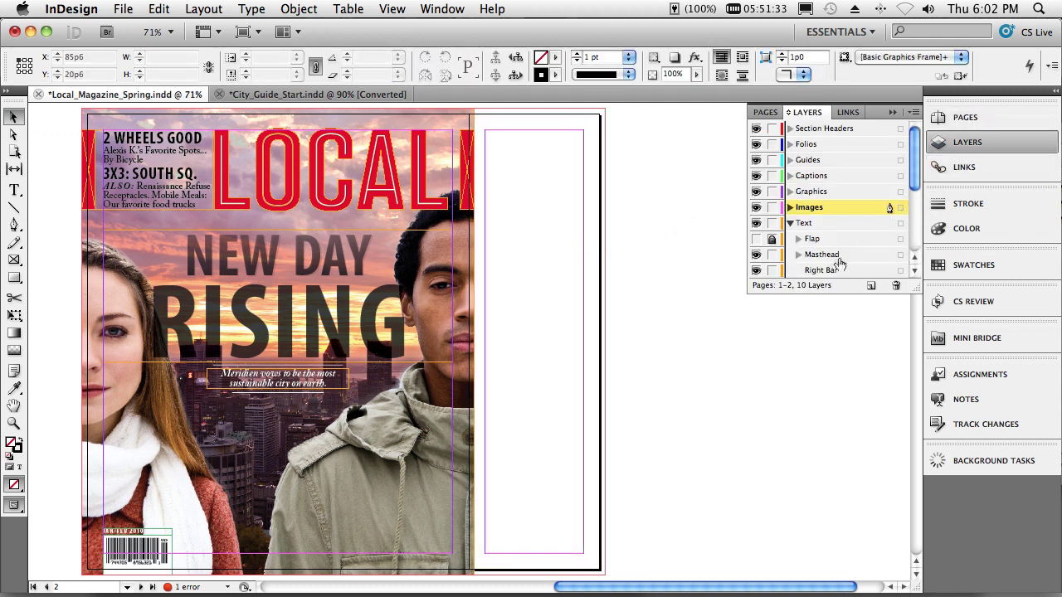
scroll(821, 256, down, 3)
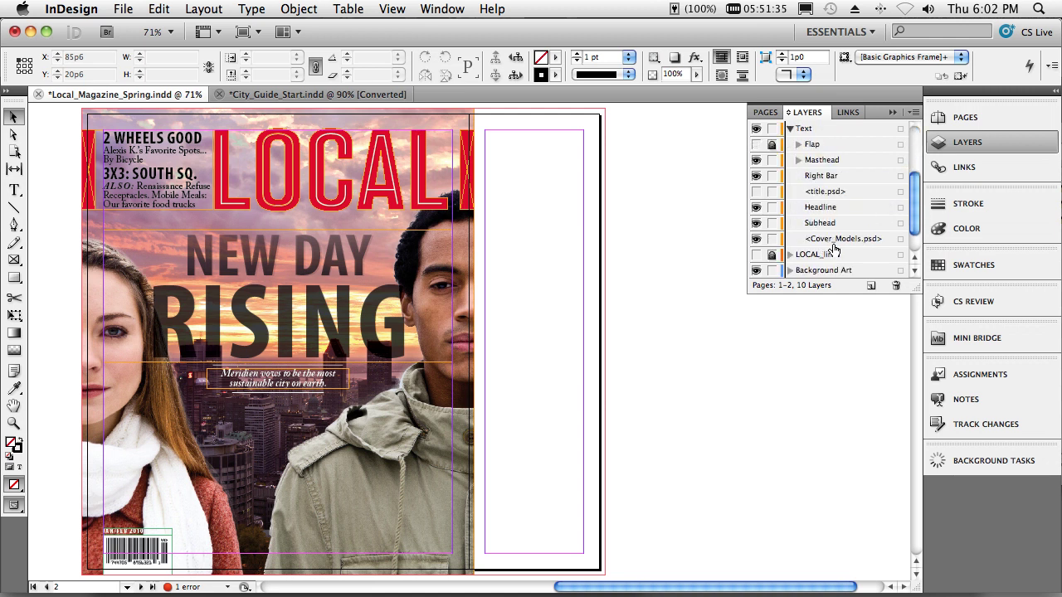
click(901, 240)
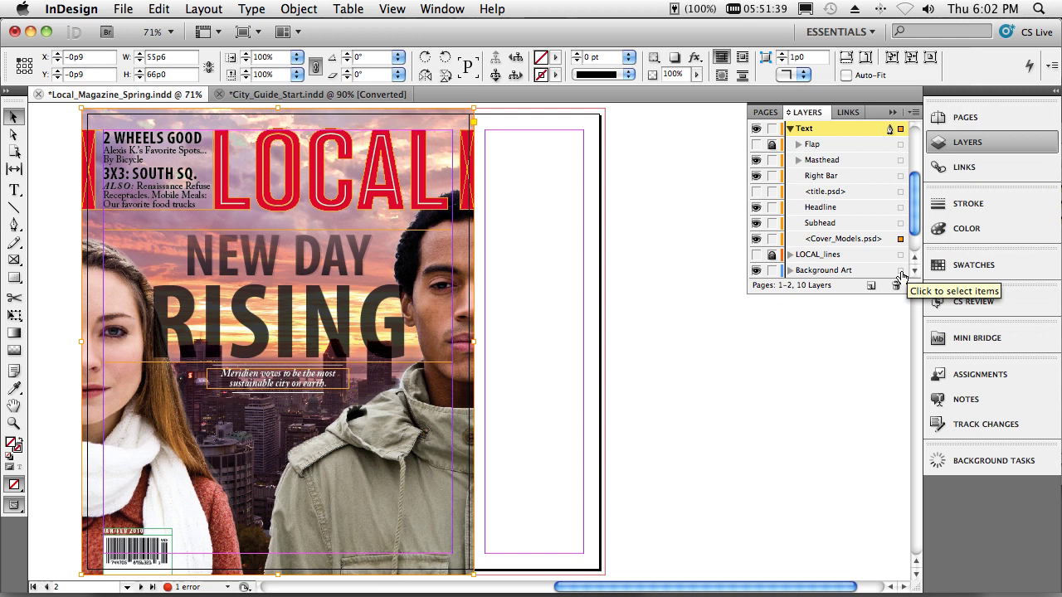
click(901, 272)
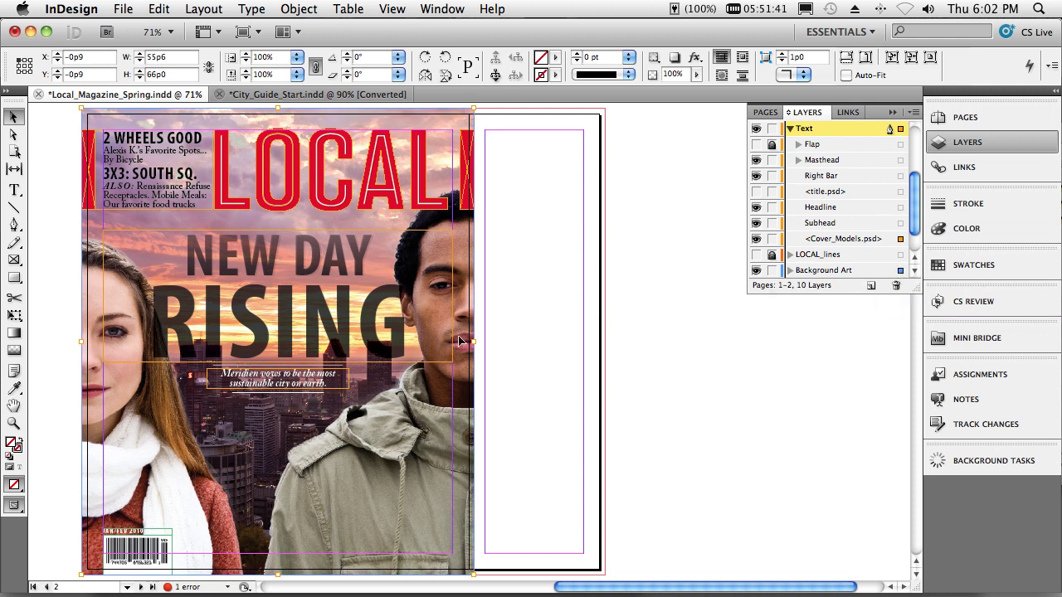
drag(473, 342, 595, 344)
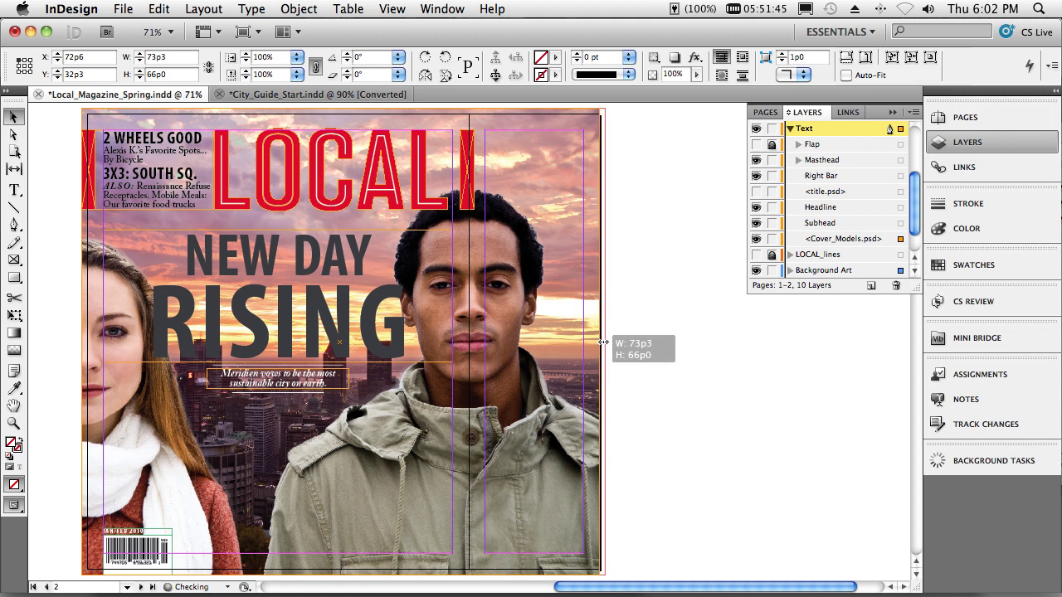
drag(595, 344, 605, 340)
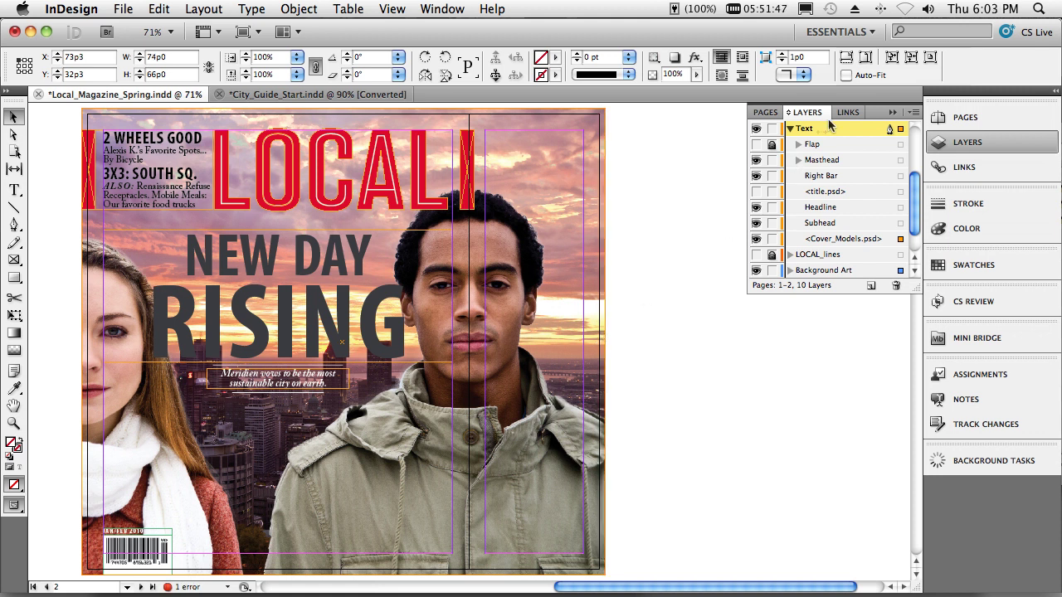
Show the Flap layer and move Cover_Models.psd just below Flap
click(755, 145)
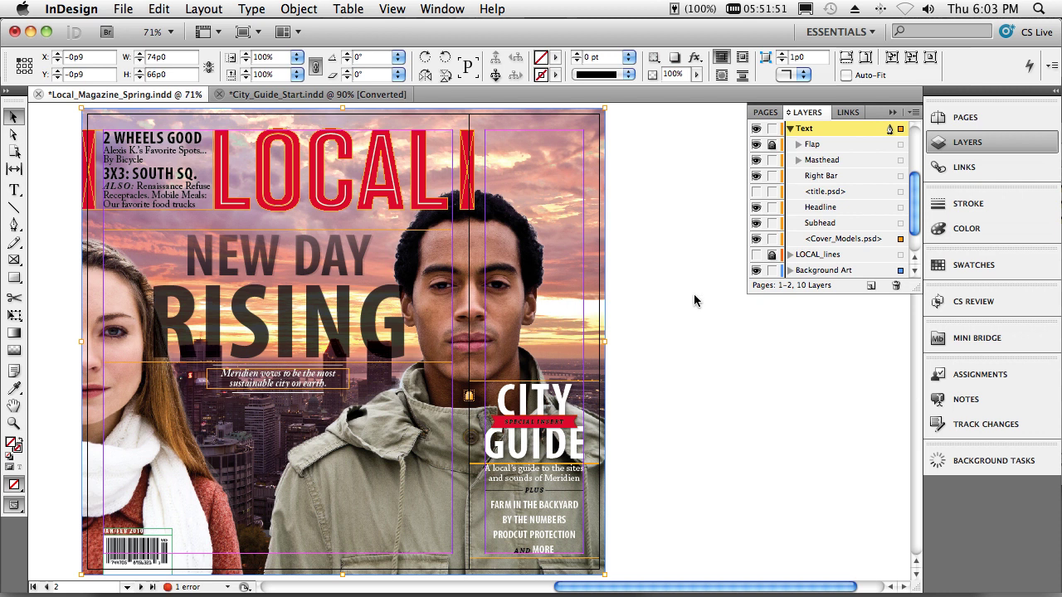
click(844, 240)
drag(844, 241, 843, 160)
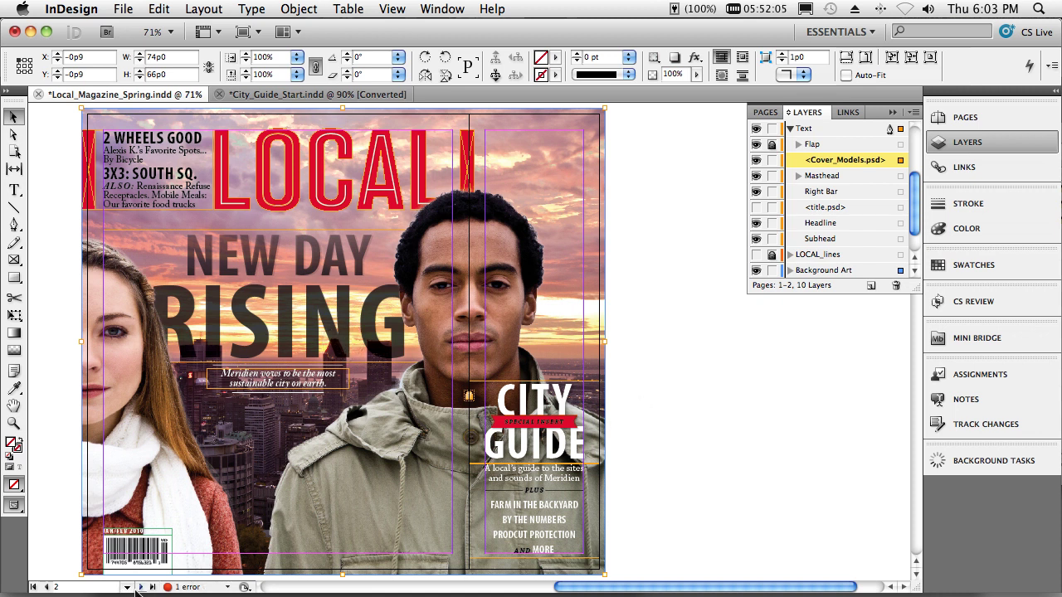
Go to the page 6–7 spread
click(126, 587)
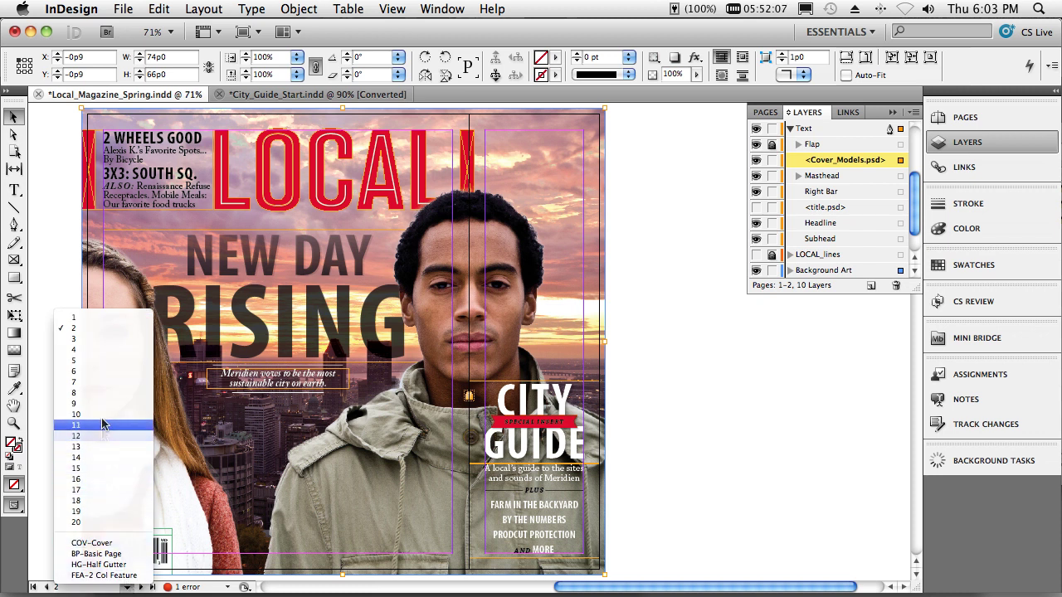
click(106, 360)
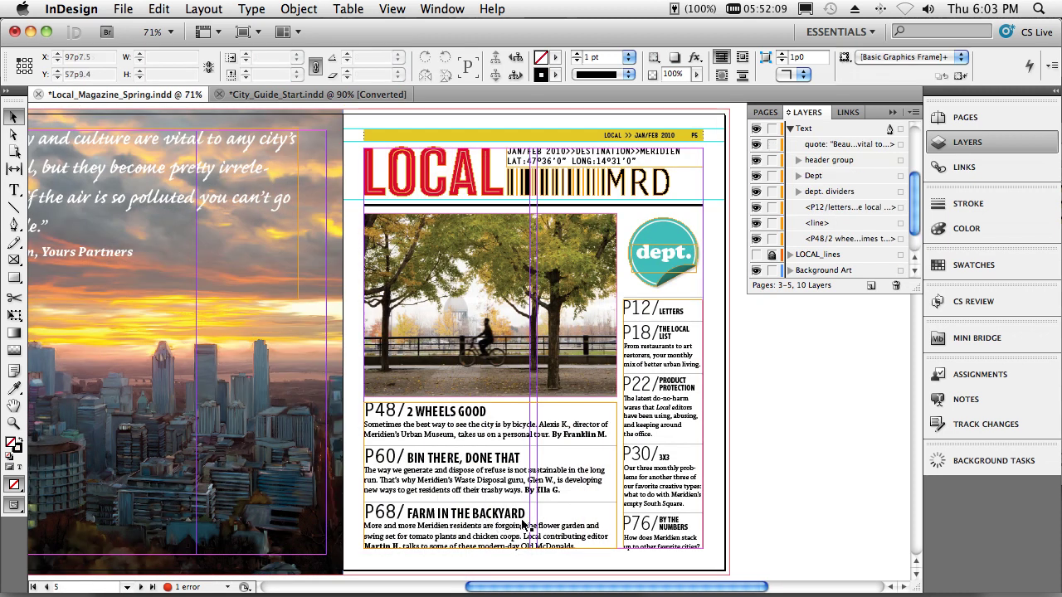
click(127, 587)
click(96, 371)
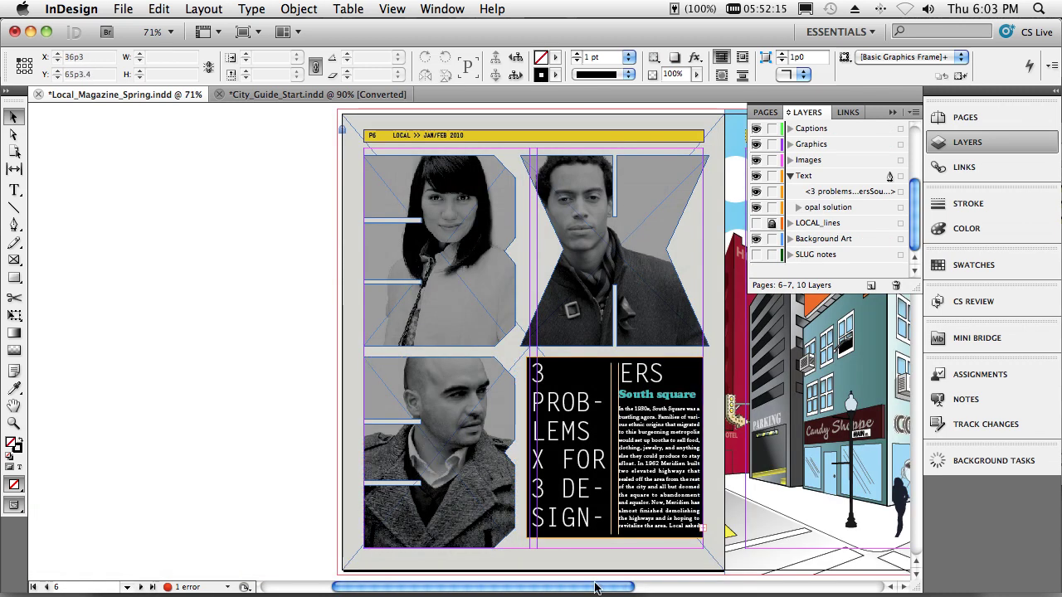
drag(599, 589, 664, 589)
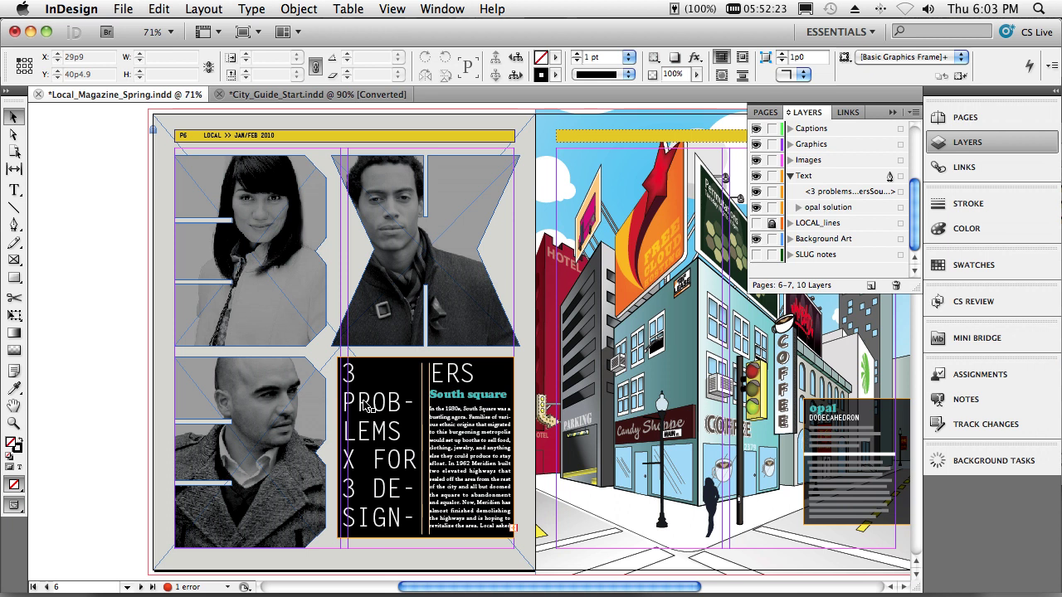
Set the '3 Problems X for 3 Designers' headline to Span 2 columns
double_click(368, 405)
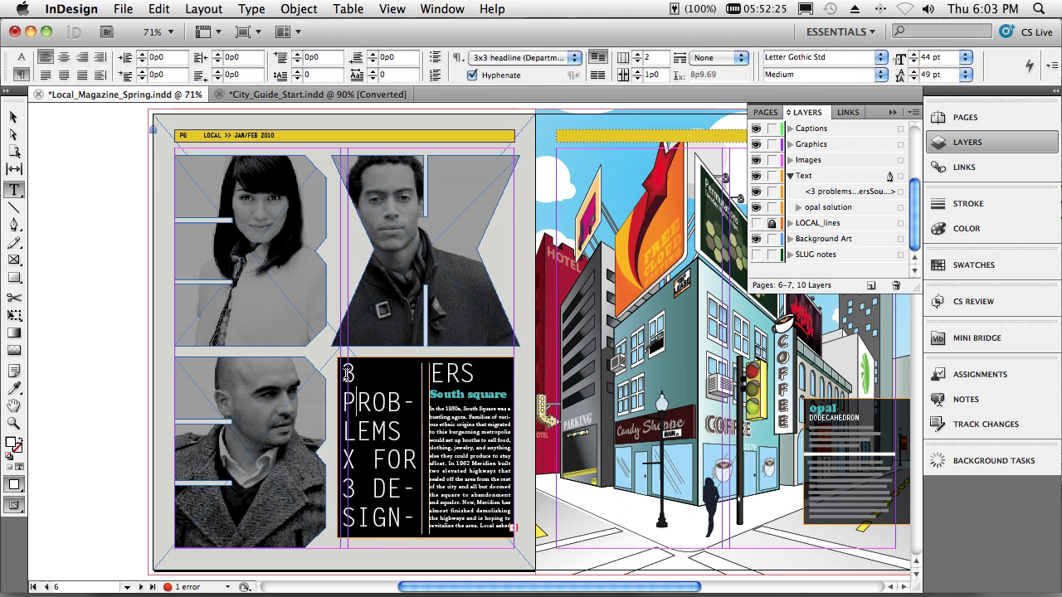
drag(347, 375, 453, 375)
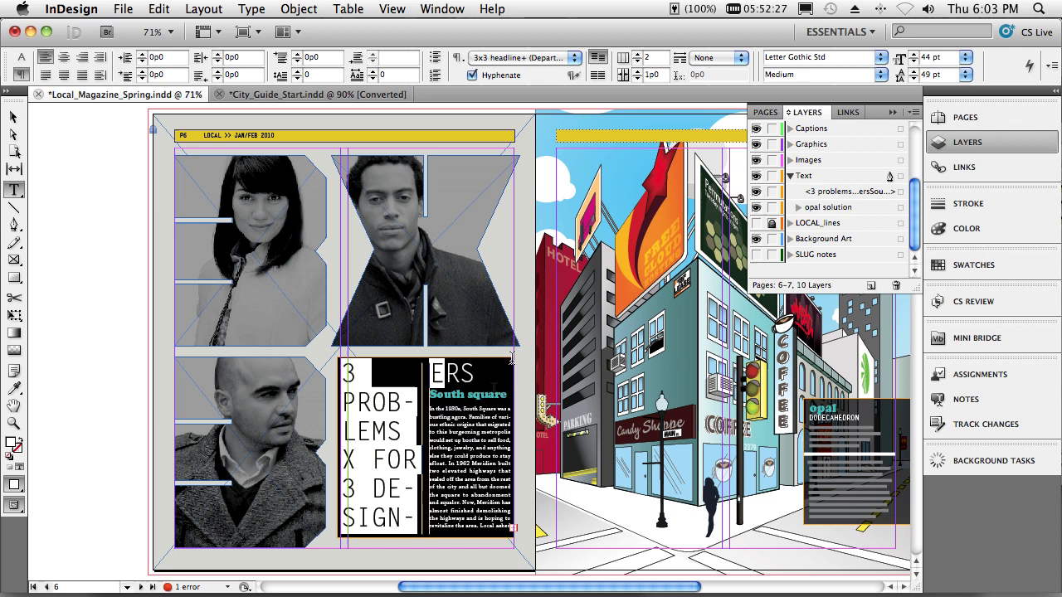
click(708, 67)
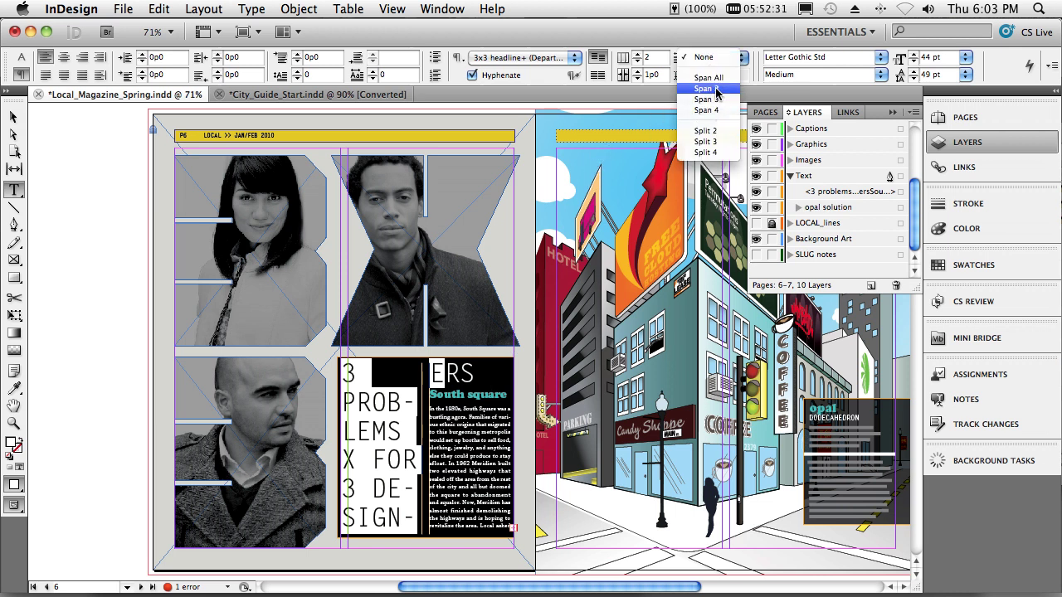
click(707, 89)
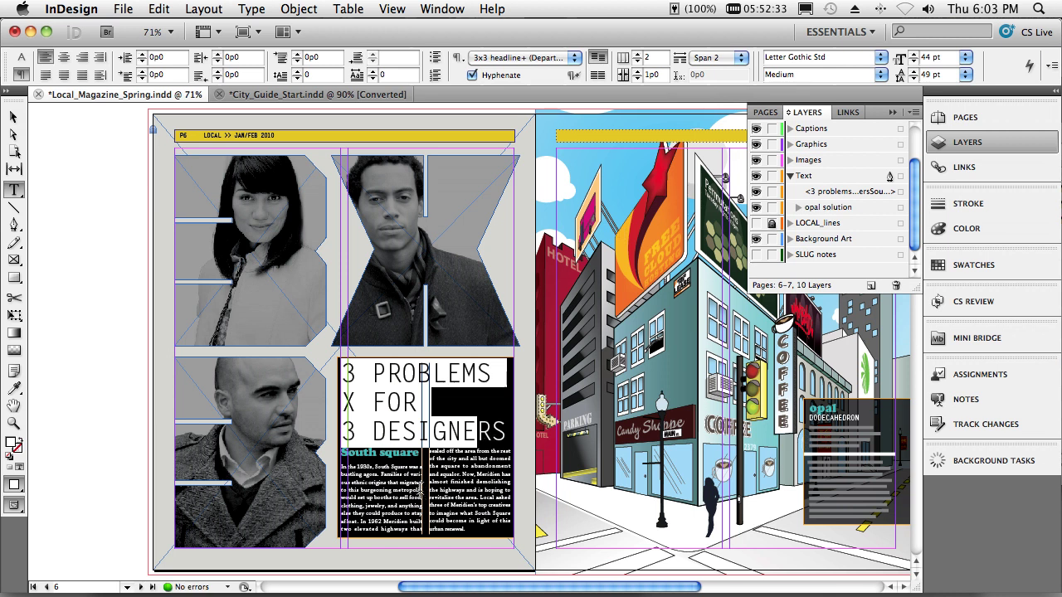
click(419, 489)
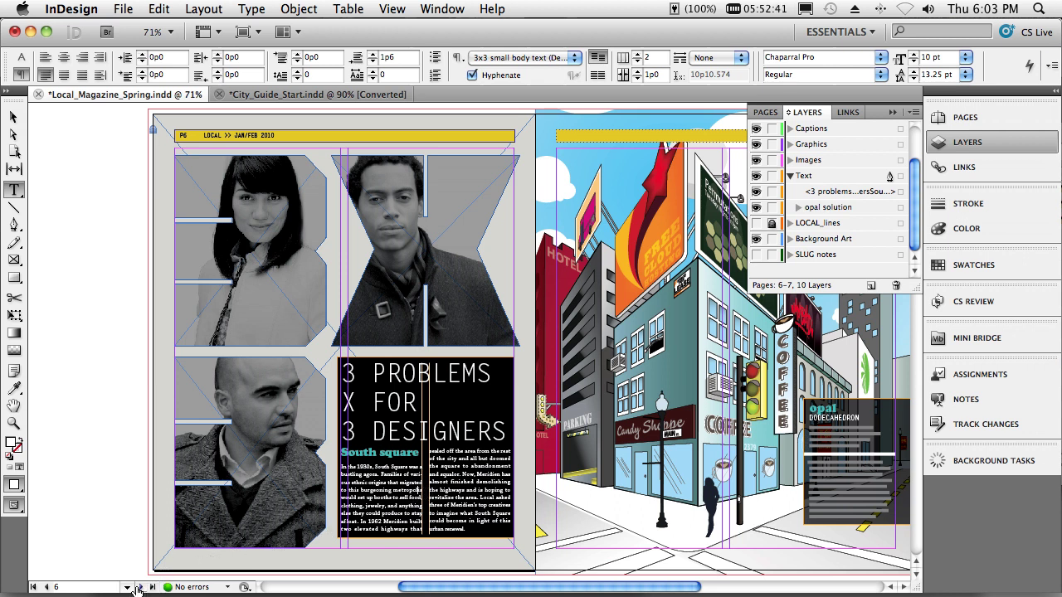
On page 12, set the story in three columns and span the Cobblestones subhead across two
click(128, 588)
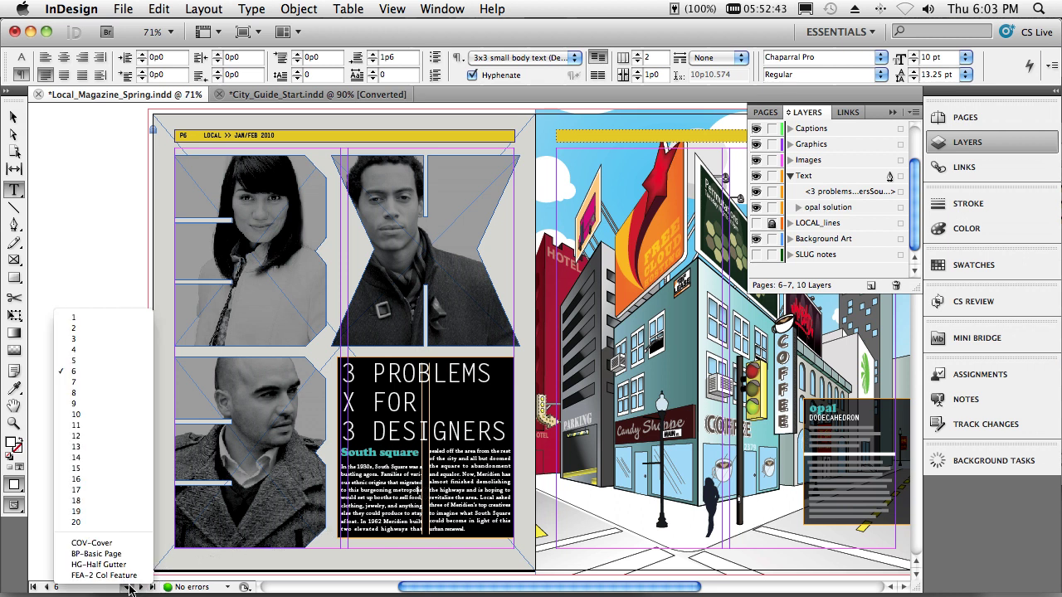
click(125, 440)
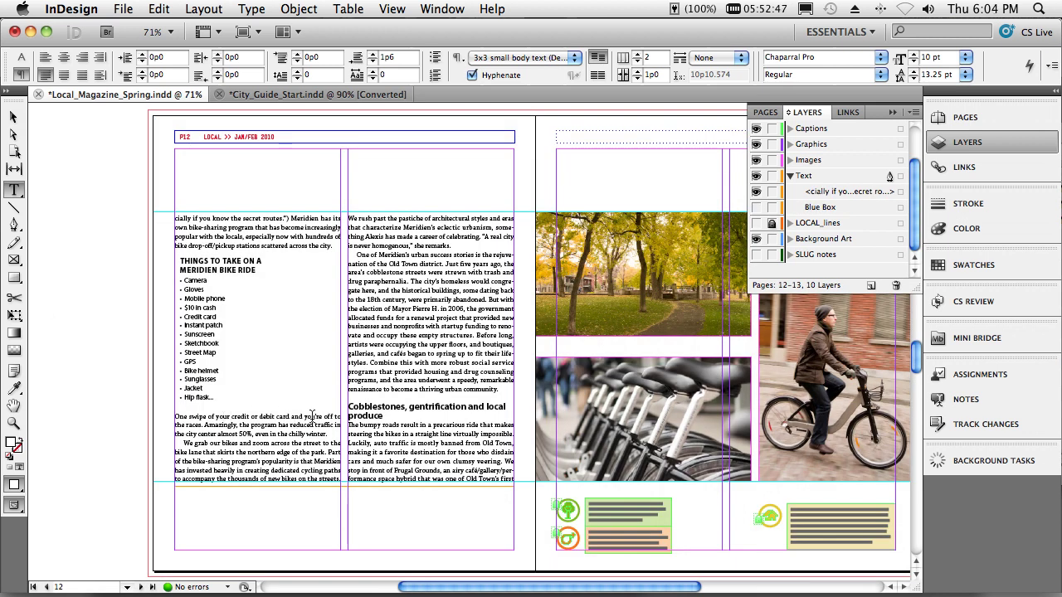
click(274, 236)
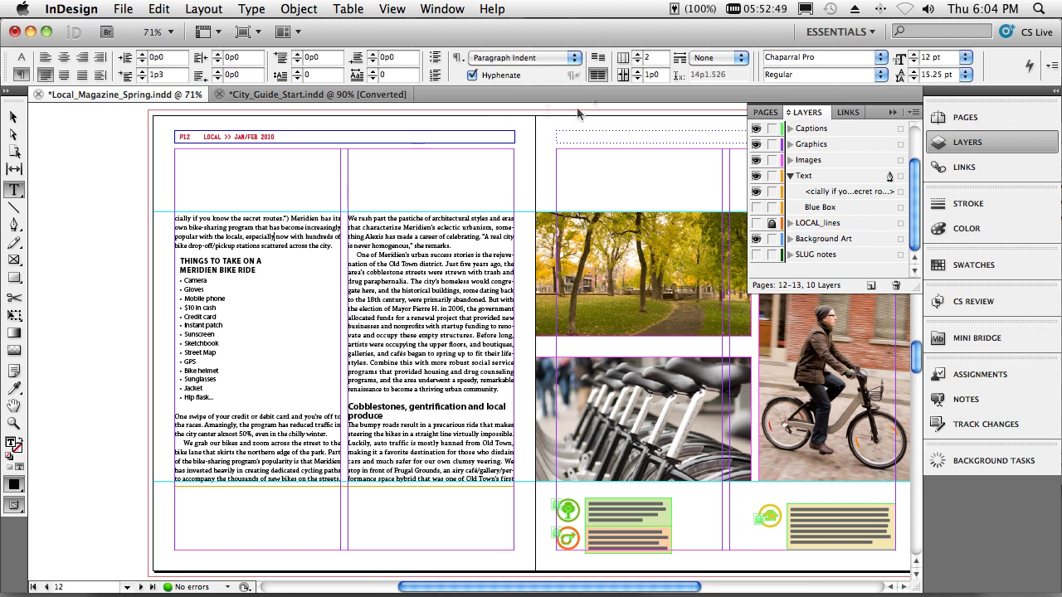
click(657, 57)
text(3)
key(Return)
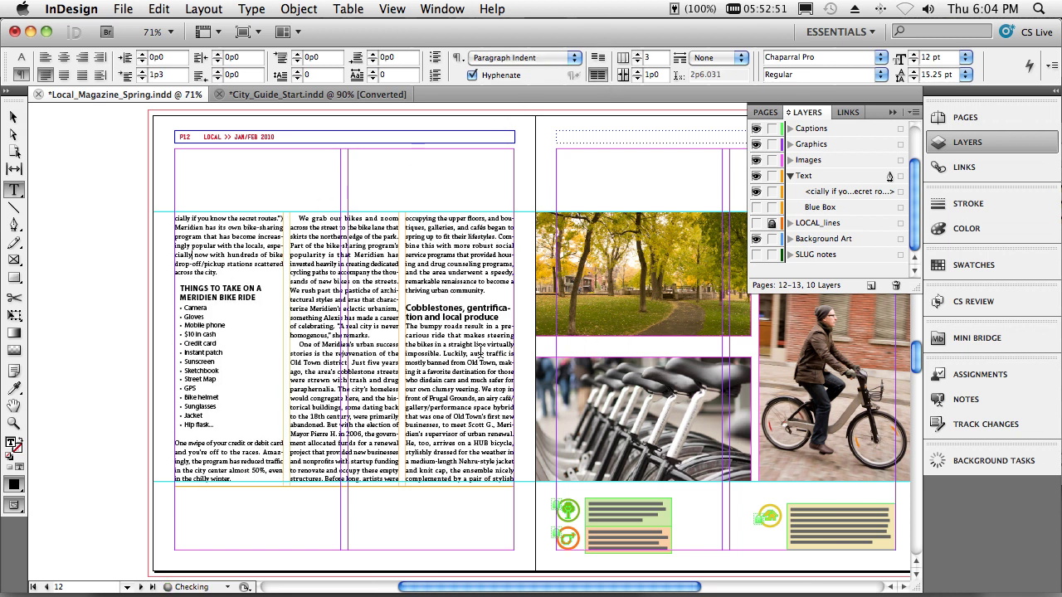
triple_click(431, 308)
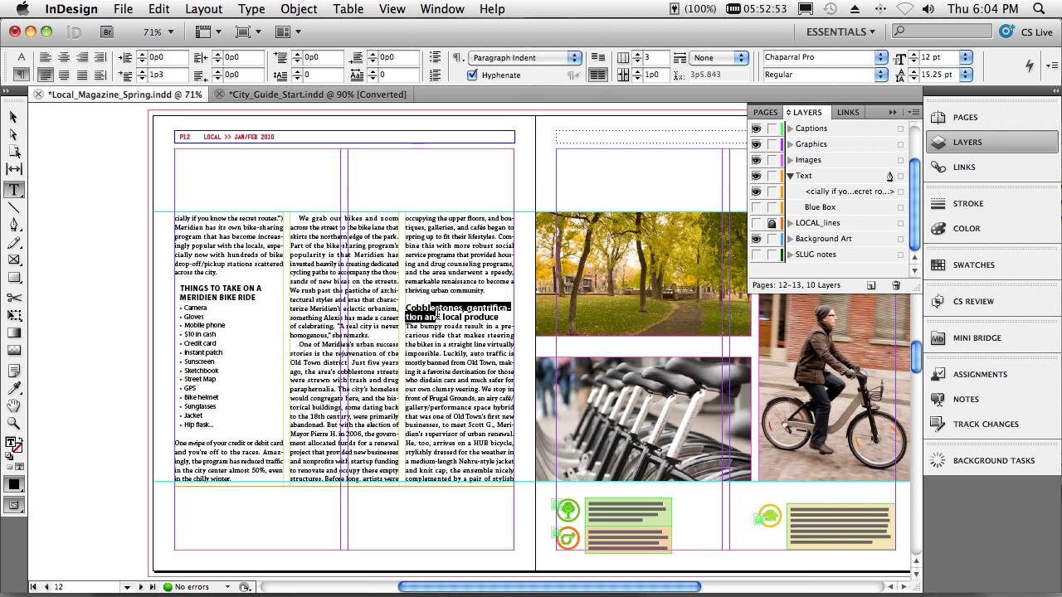
click(722, 58)
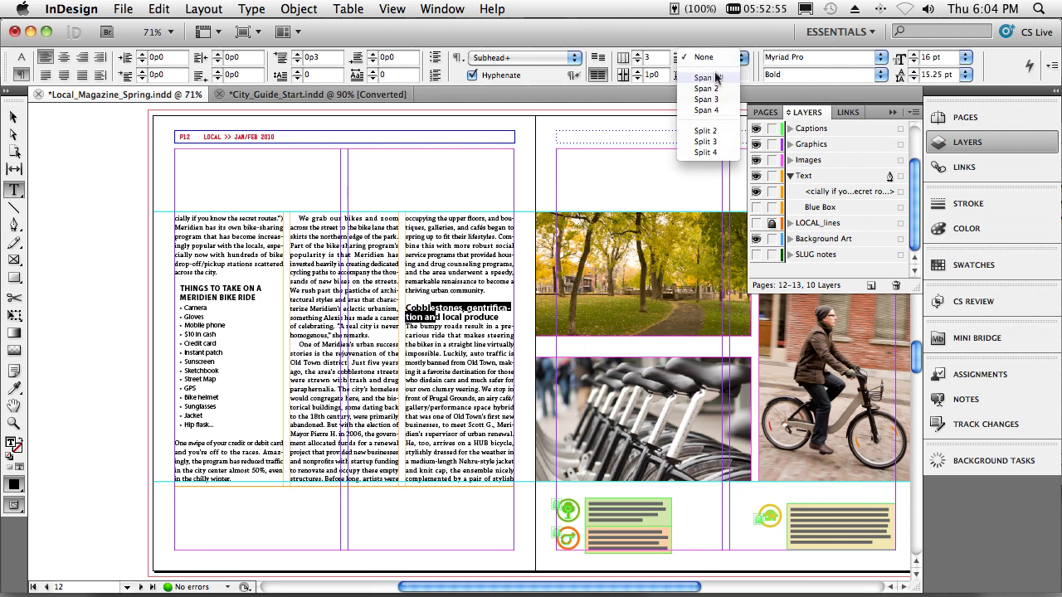
click(708, 93)
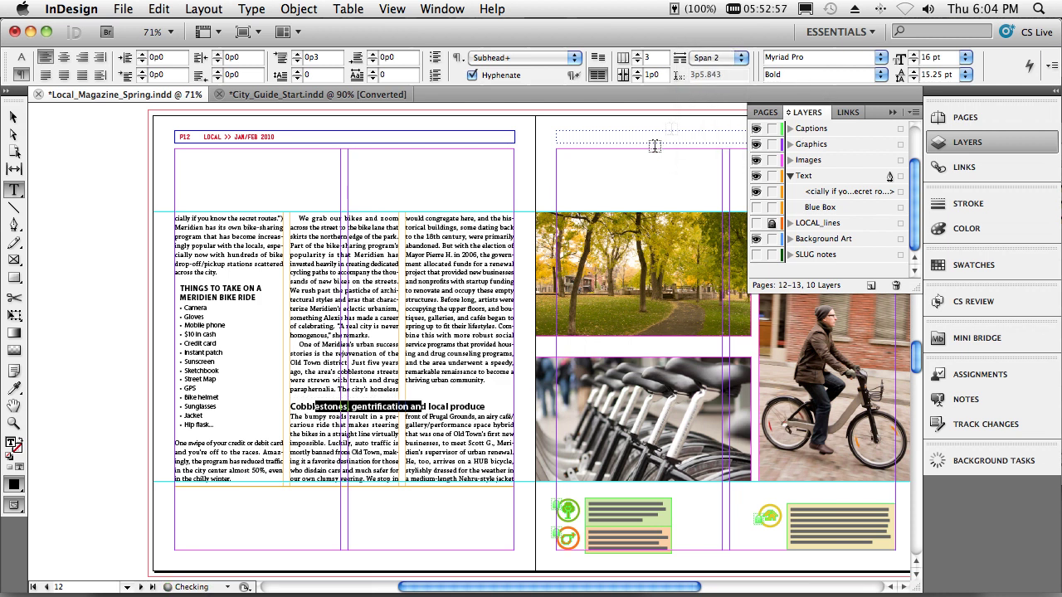
Split the bike-ride bulleted list, Camera to Hip flask, into two columns
click(185, 308)
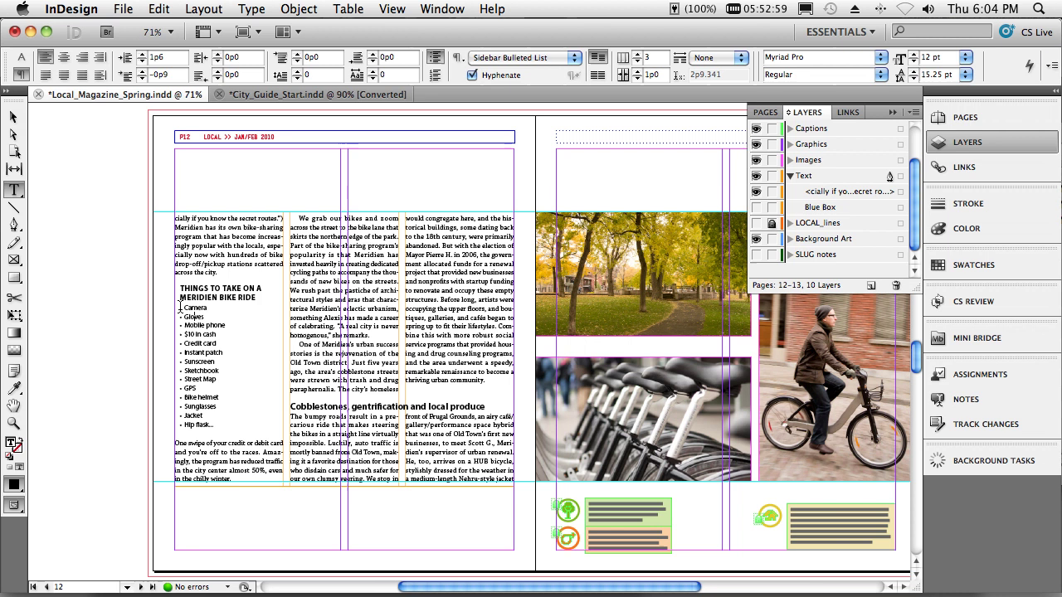
drag(180, 307, 213, 421)
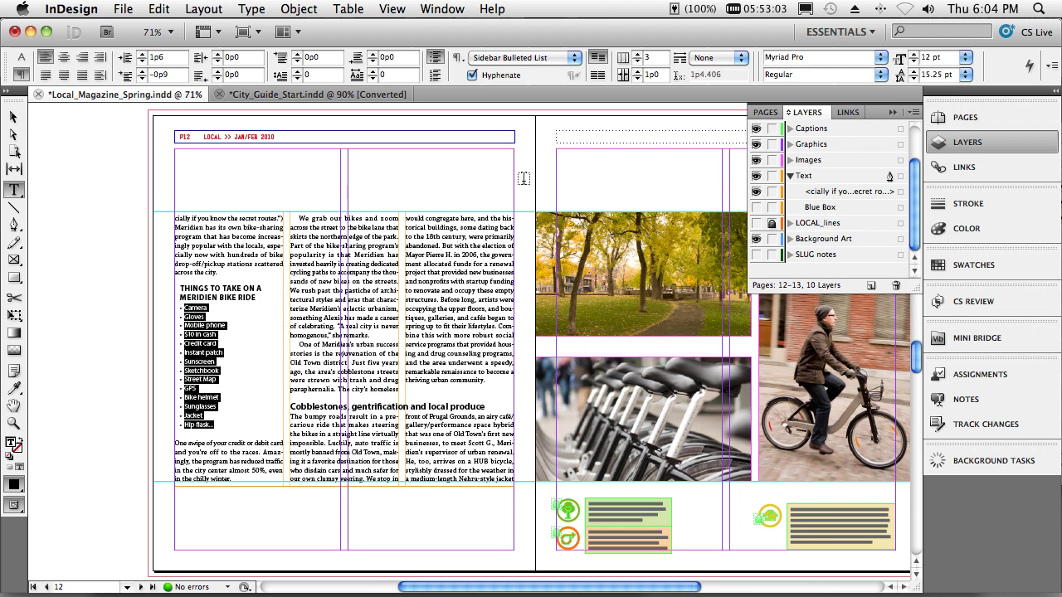
click(730, 58)
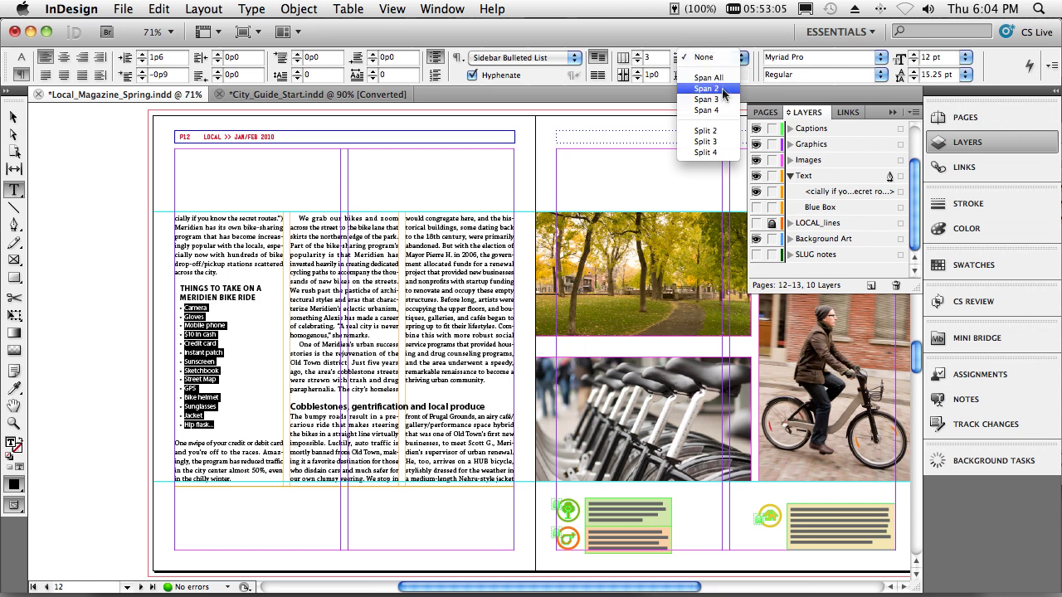
click(707, 131)
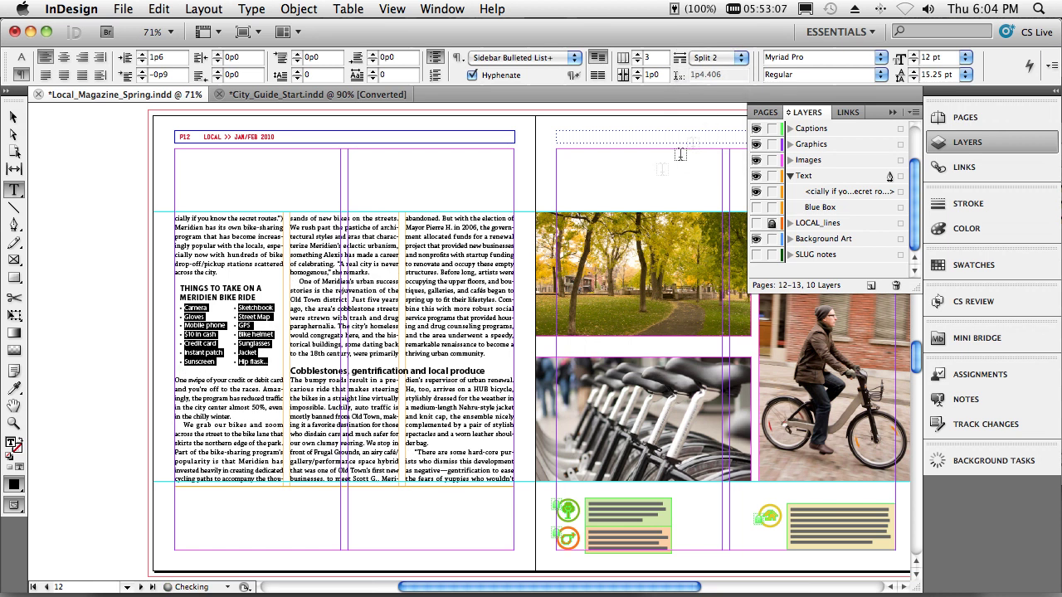
click(426, 275)
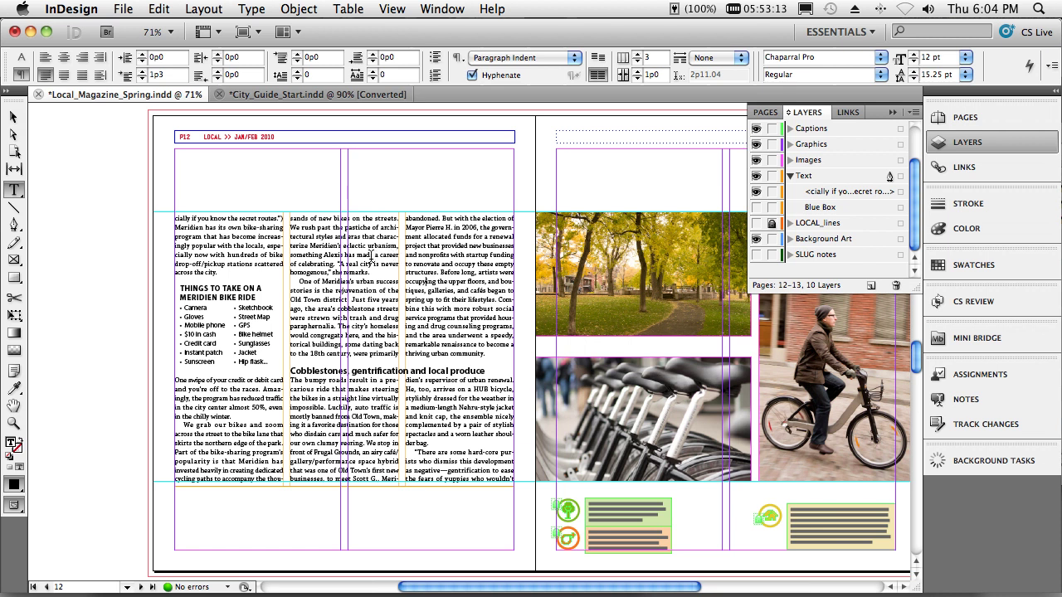
Jump to pages 14–15 and load photos 01–04 from the magazine's linked files via Mini Bridge
click(127, 587)
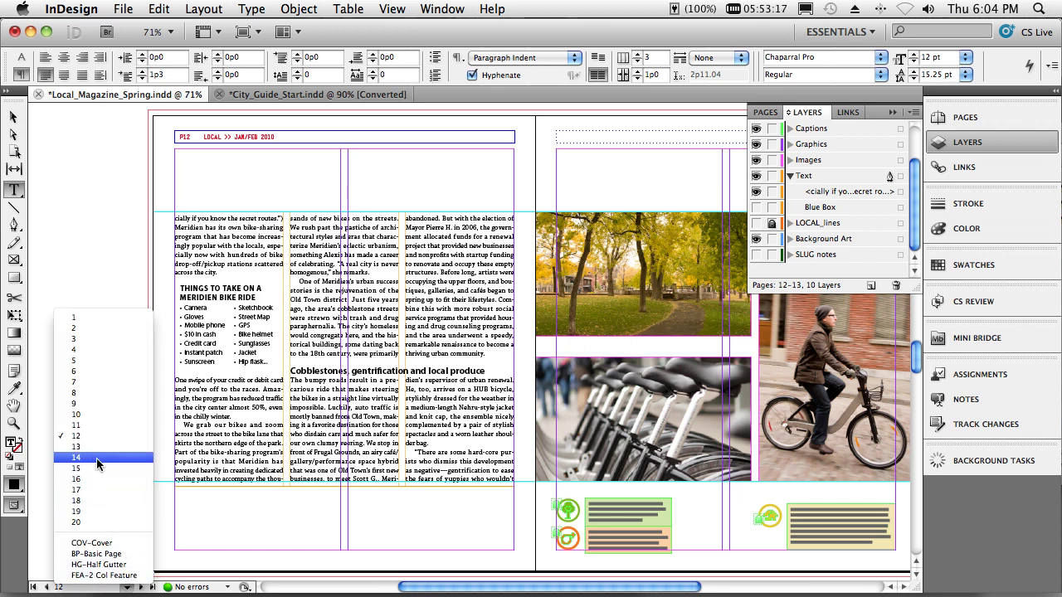
click(96, 458)
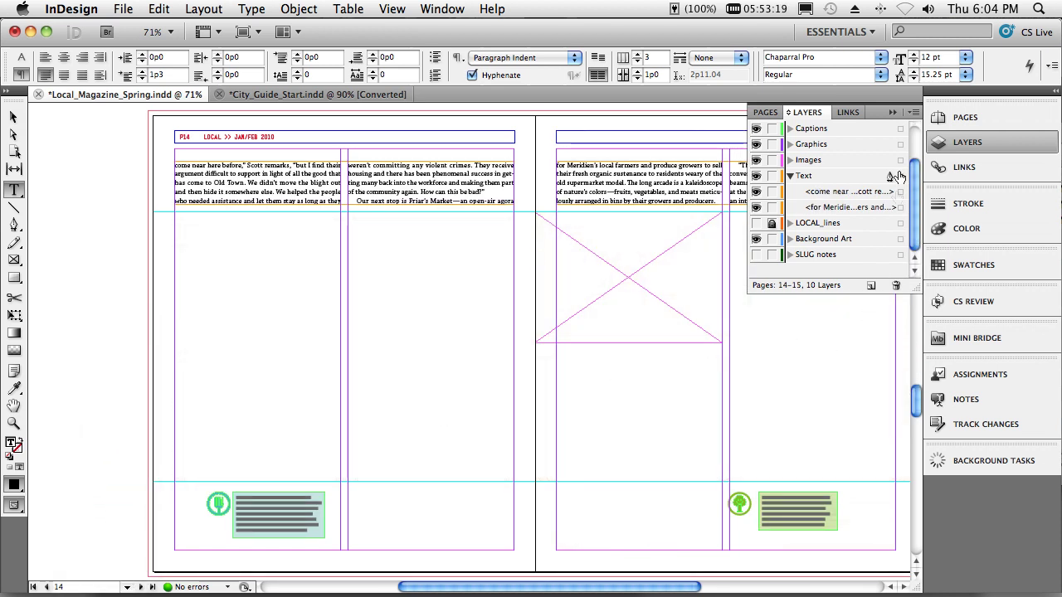
click(956, 121)
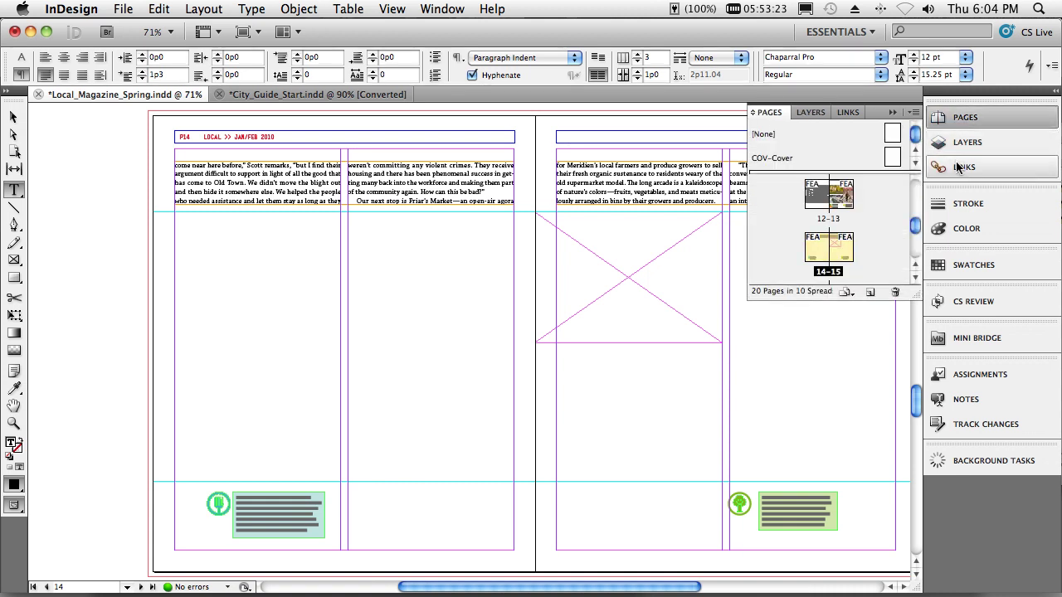
click(976, 340)
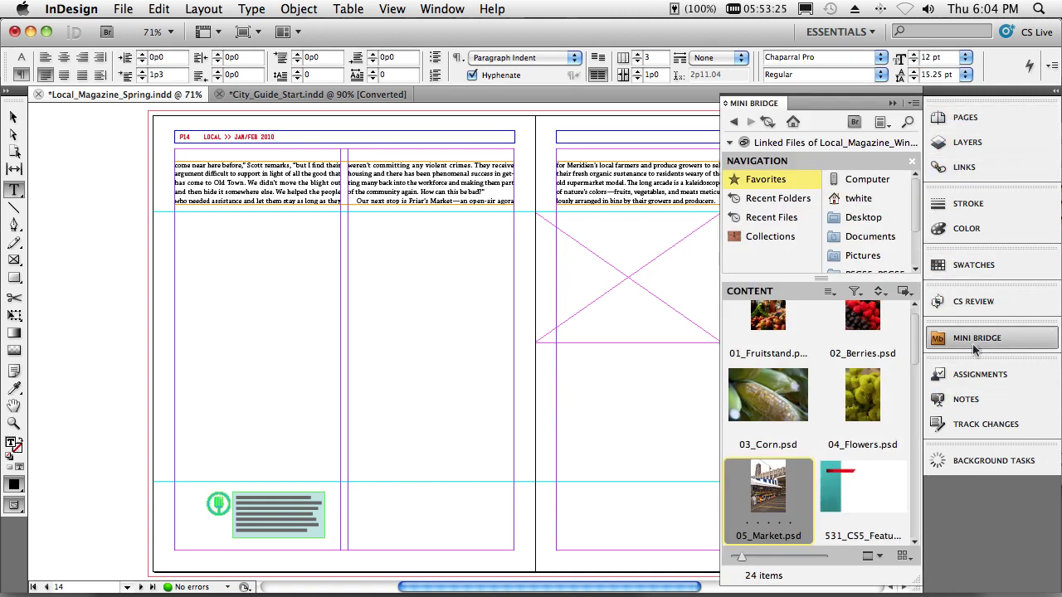
click(735, 123)
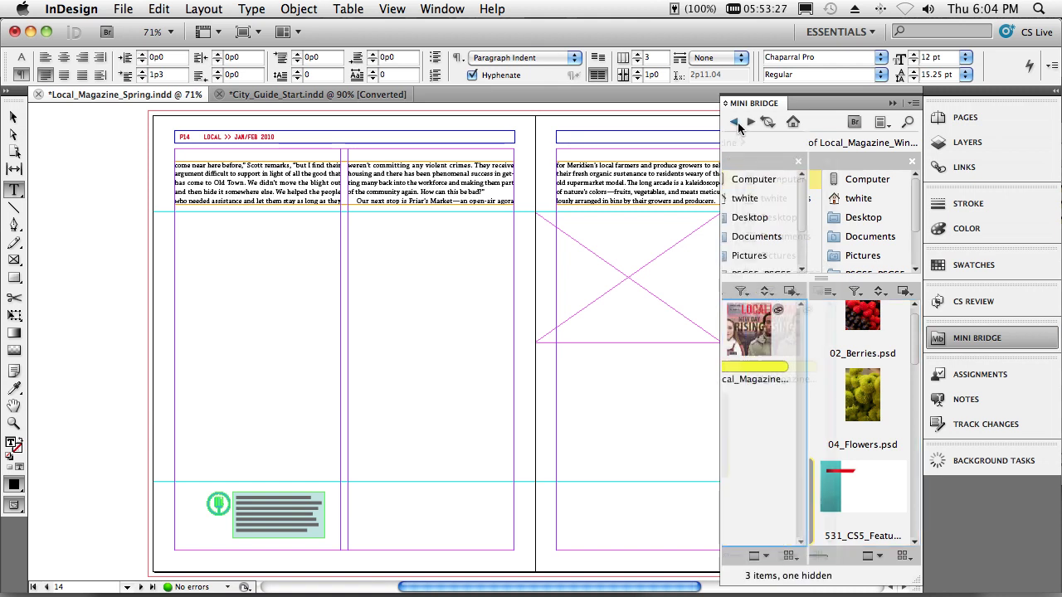
right_click(771, 446)
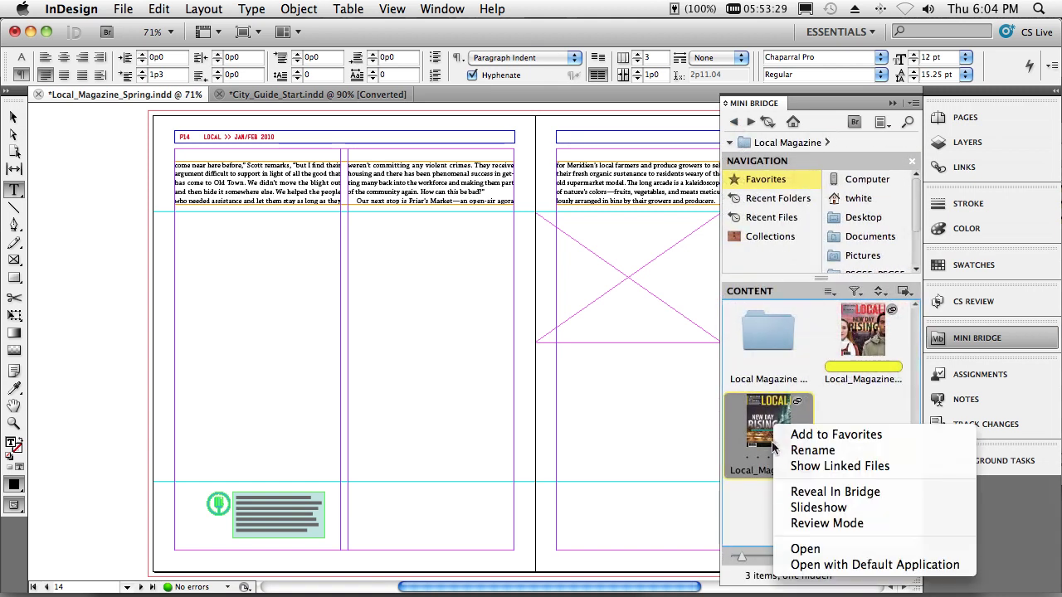
click(795, 467)
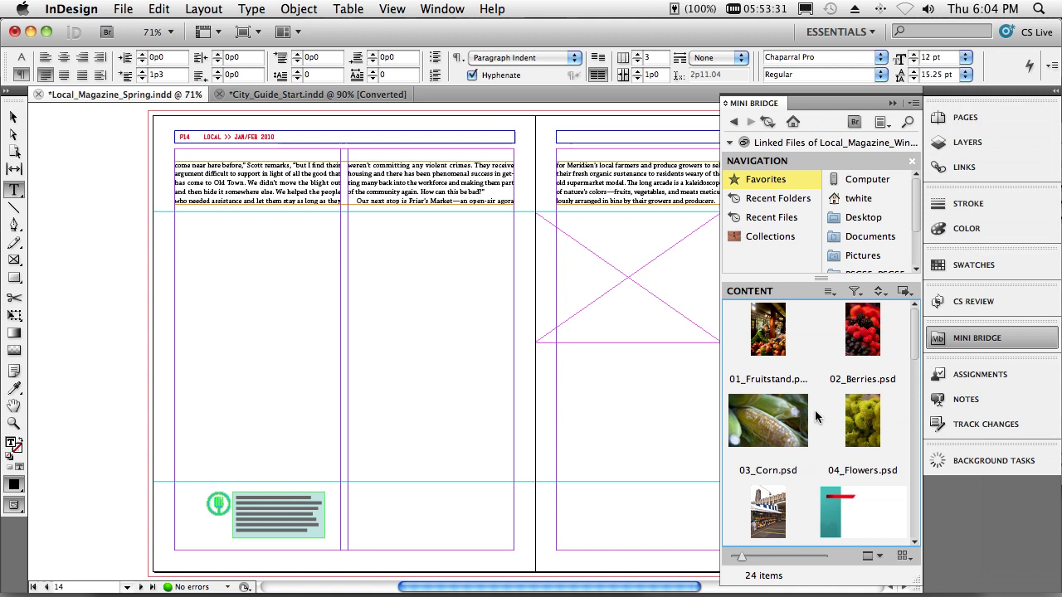
shift+click(860, 436)
drag(769, 349, 396, 297)
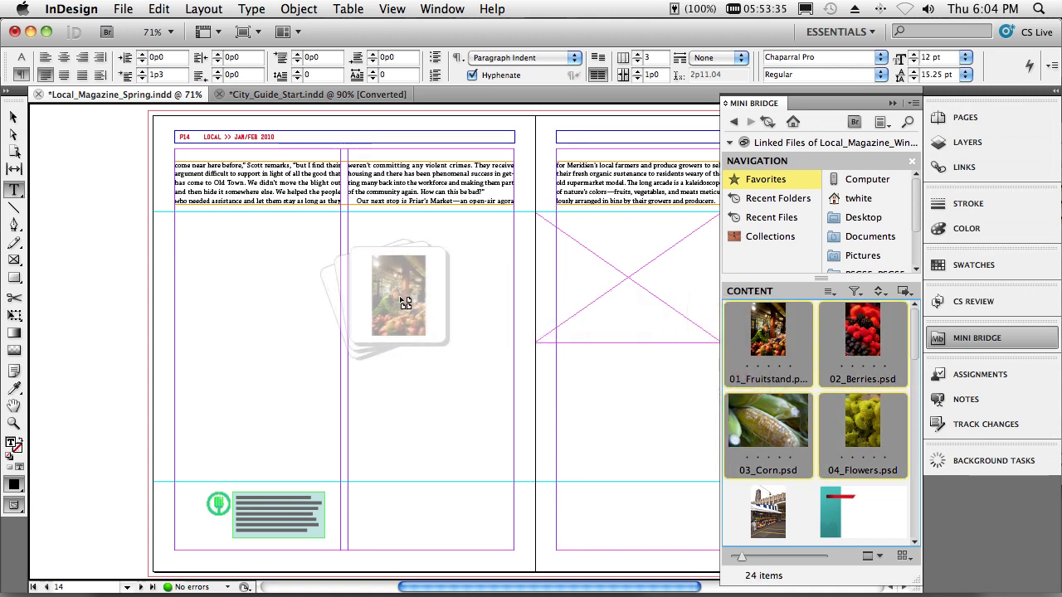
click(893, 103)
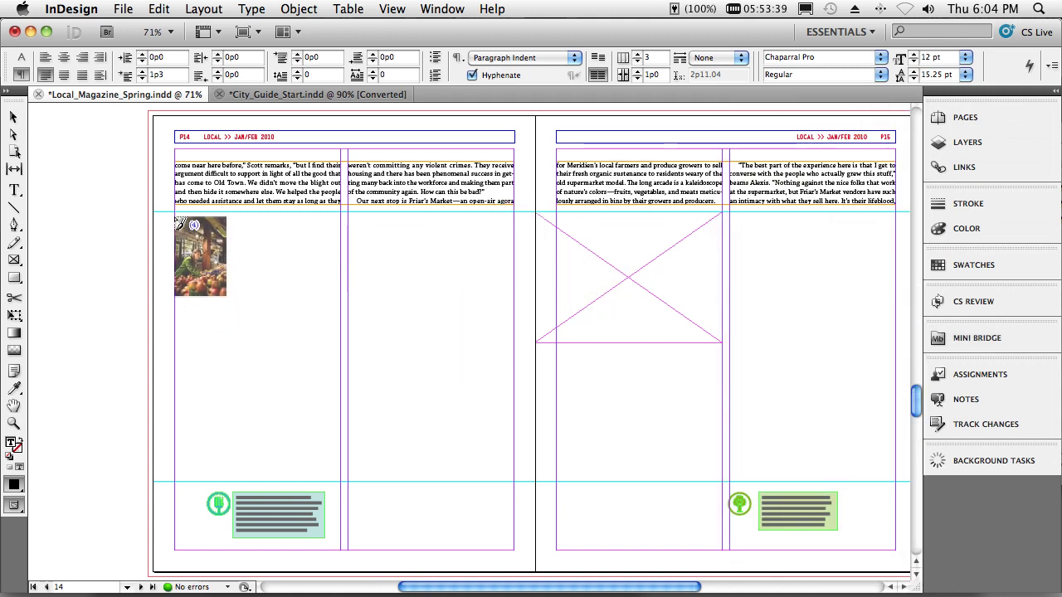
Place the photos as a grid with Fill Frame Proportionally and Auto-Fit, reframing the fruit-stand shot
mouse_move(177, 219)
mouse_down()
mouse_move(505, 503)
mouse_move(513, 498)
mouse_up()
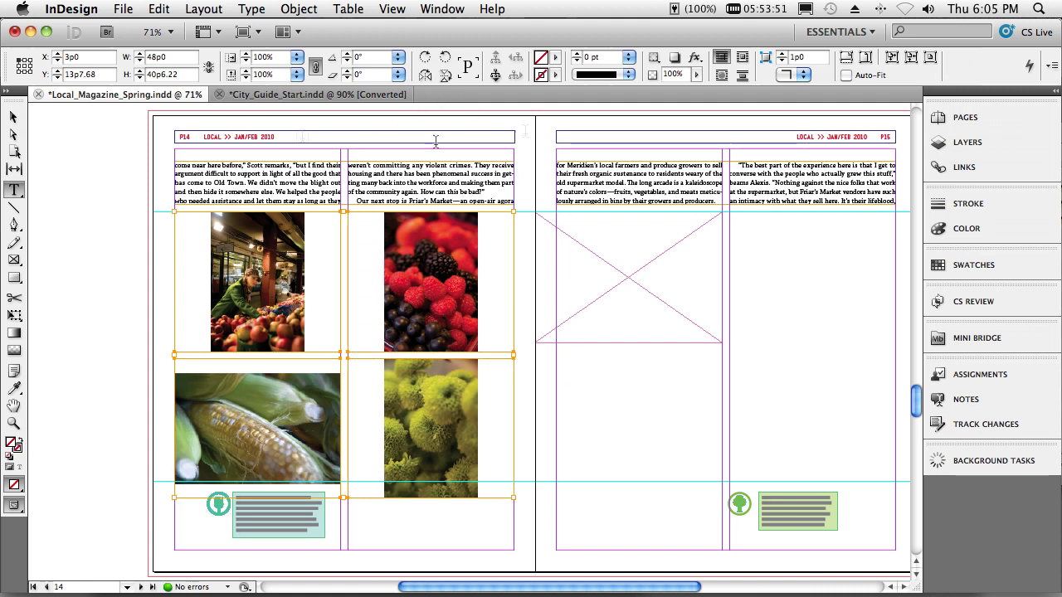
click(845, 58)
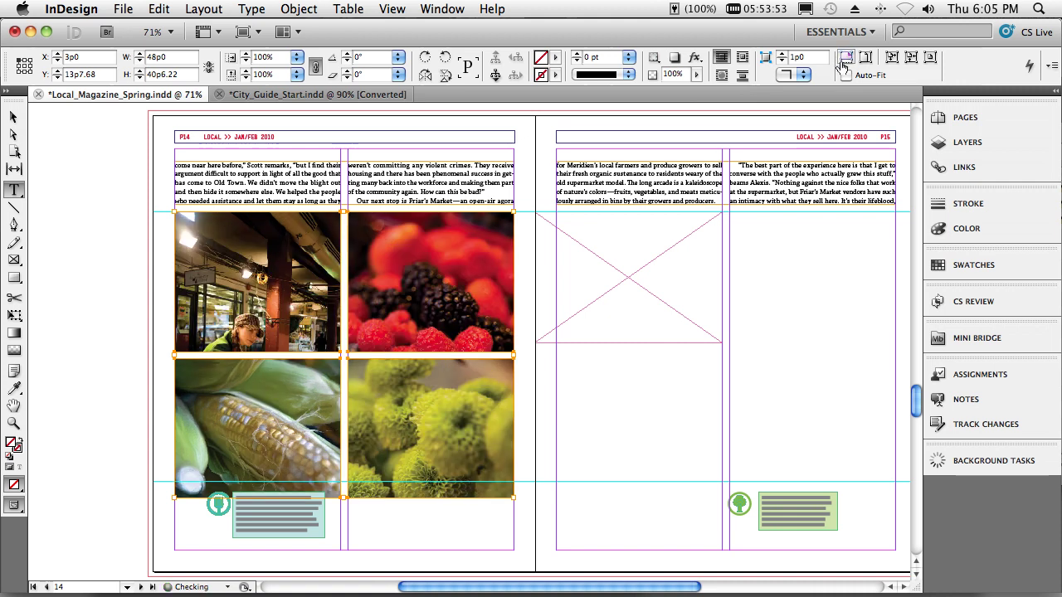
click(845, 75)
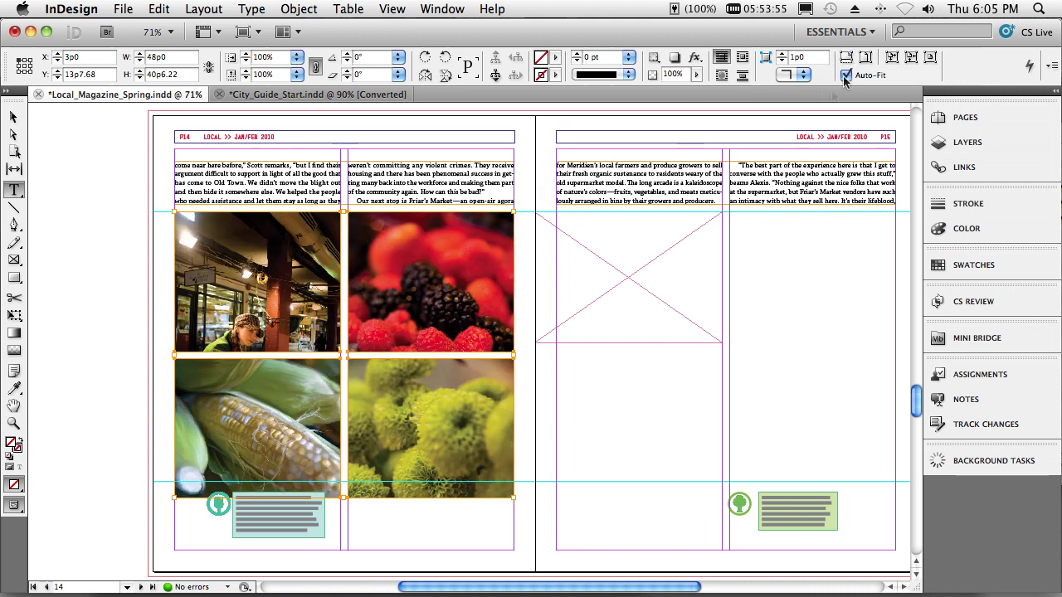
click(13, 118)
mouse_move(431, 426)
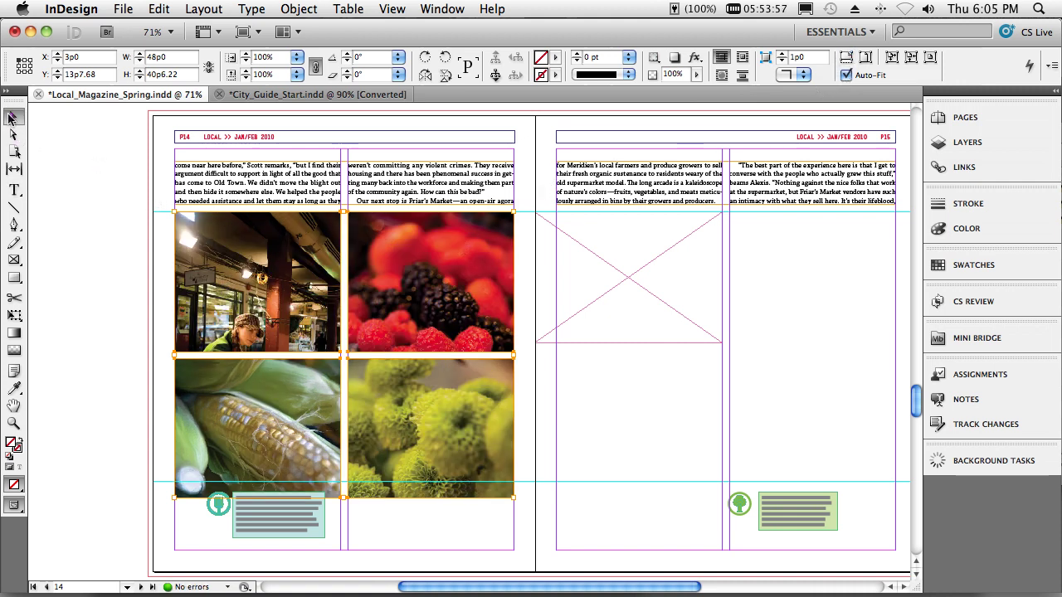
mouse_move(255, 283)
mouse_down()
mouse_move(253, 224)
mouse_move(258, 282)
mouse_up()
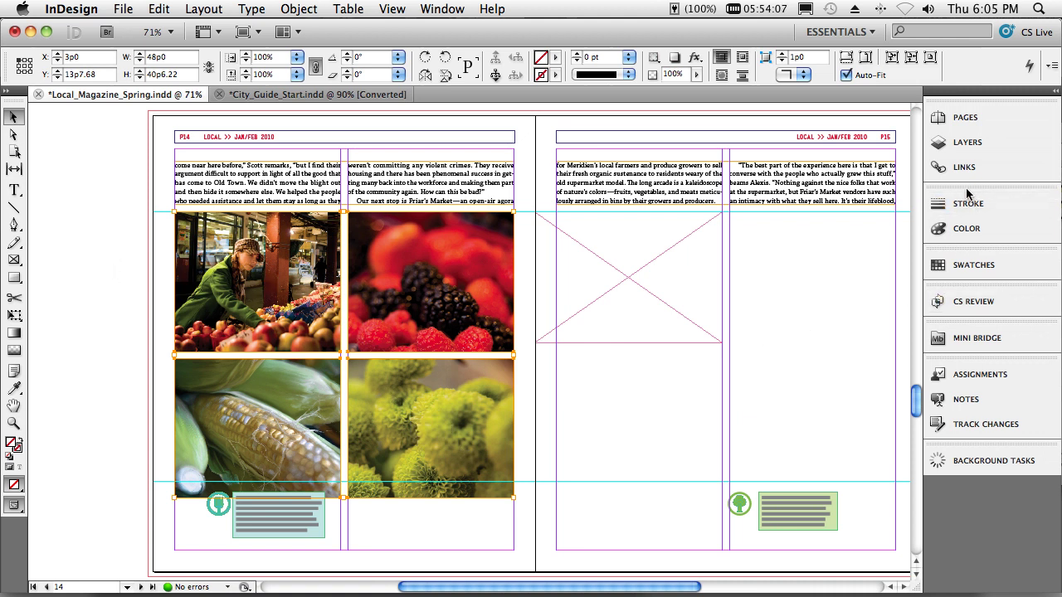
Drag the vertical gaps right in both rows, widening the market-stall and corn photos
click(963, 142)
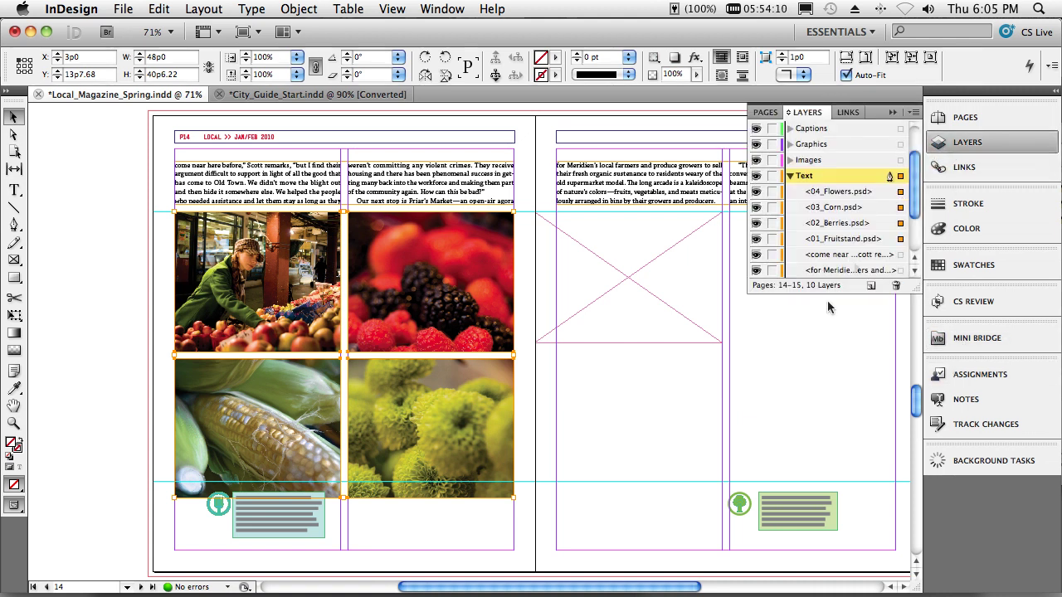
scroll(785, 264, down, 3)
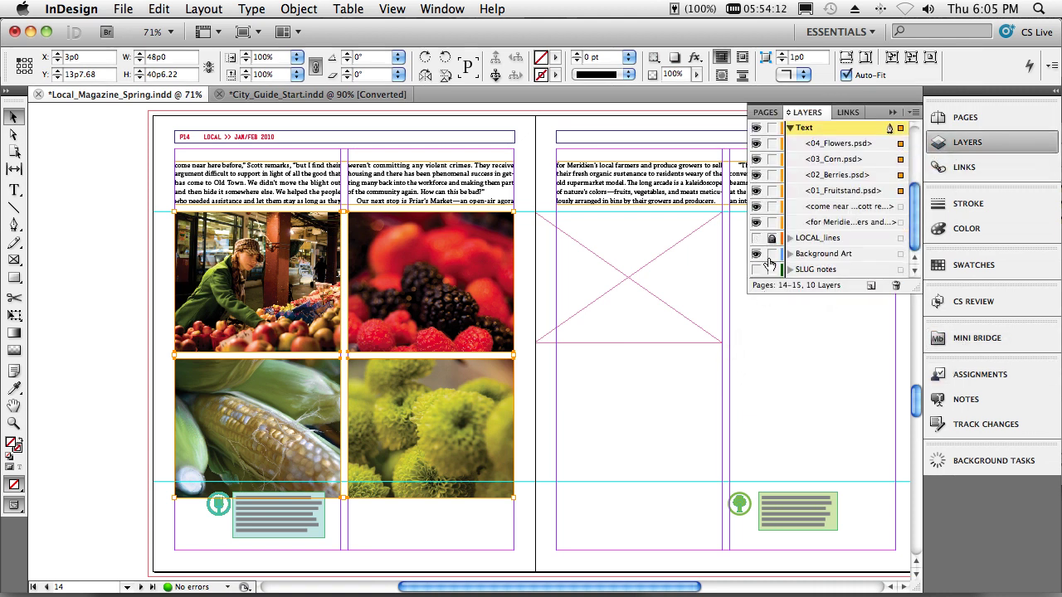
click(15, 167)
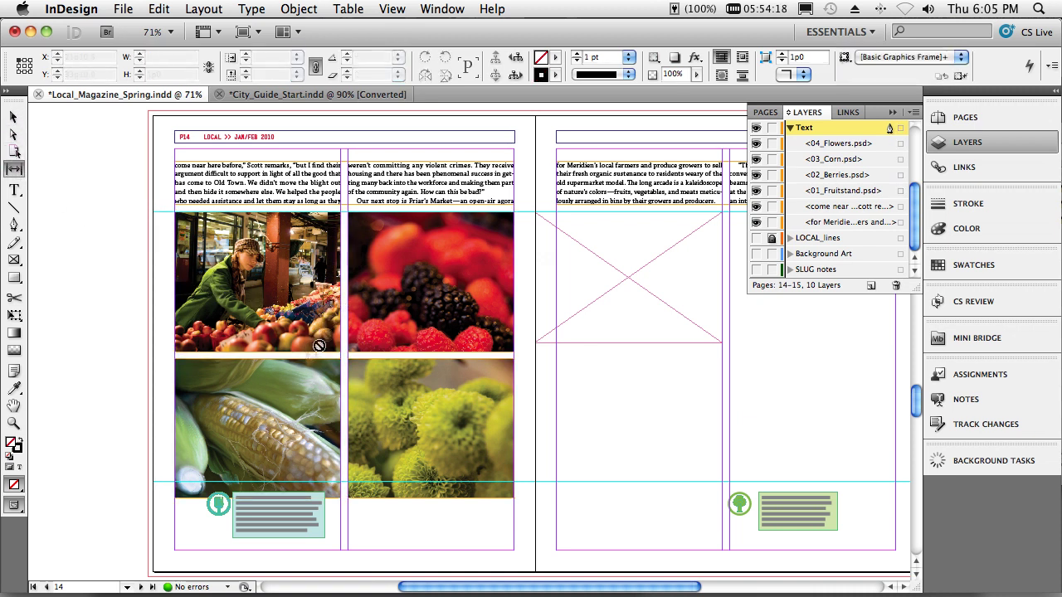
mouse_move(345, 302)
mouse_down()
mouse_move(413, 303)
mouse_move(375, 239)
mouse_move(351, 238)
mouse_move(338, 313)
mouse_move(296, 321)
mouse_move(371, 317)
mouse_move(330, 324)
mouse_up()
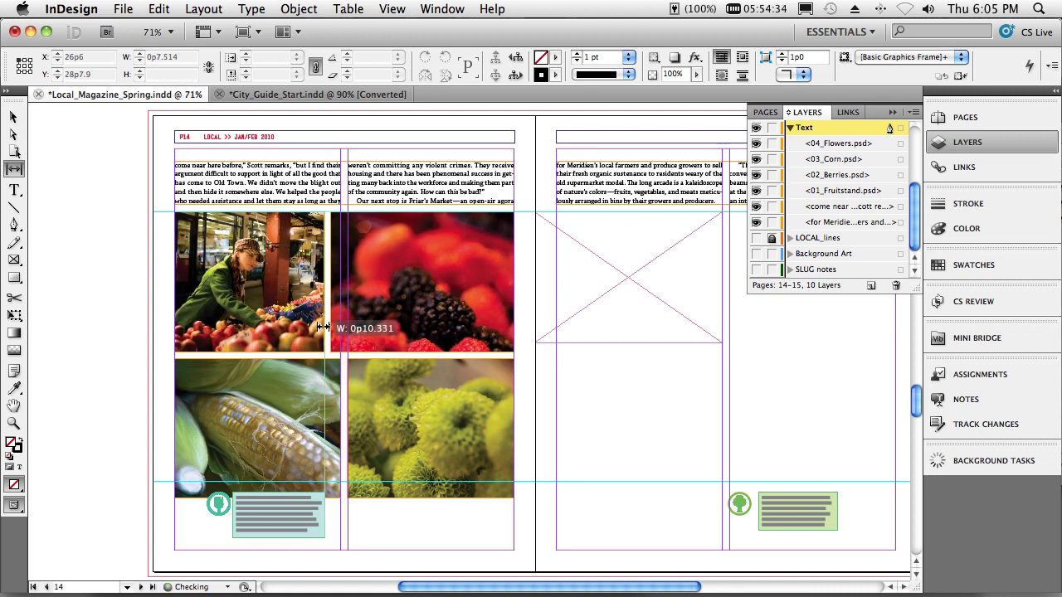
drag(341, 390, 368, 394)
click(14, 117)
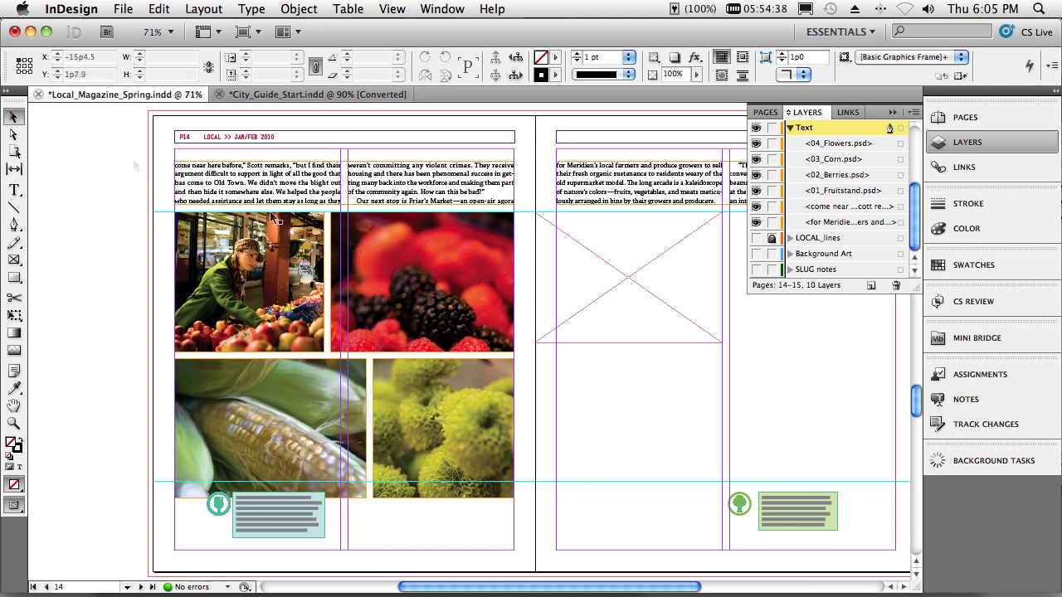
Round the berries frame's corners with live corners, then square its bottom-left corner
click(405, 257)
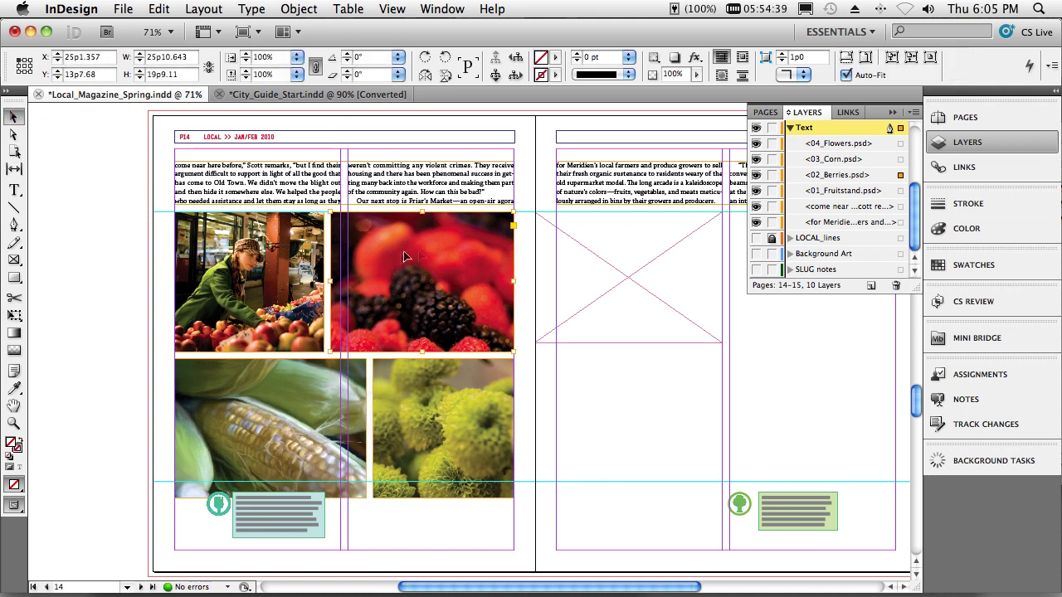
click(513, 225)
mouse_move(515, 214)
mouse_down()
mouse_move(488, 215)
mouse_move(514, 214)
mouse_up()
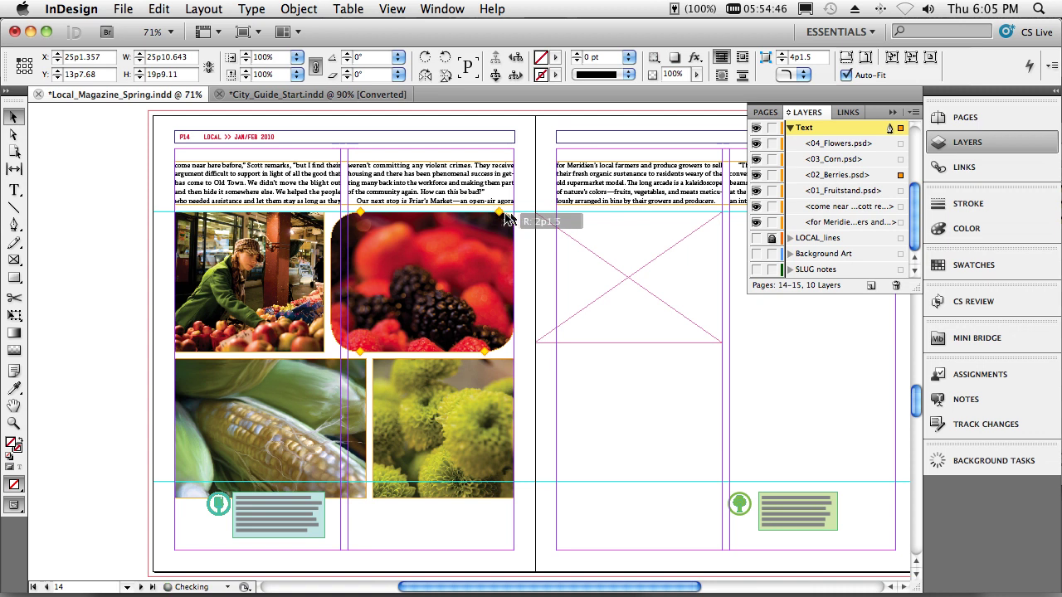
drag(360, 352, 330, 351)
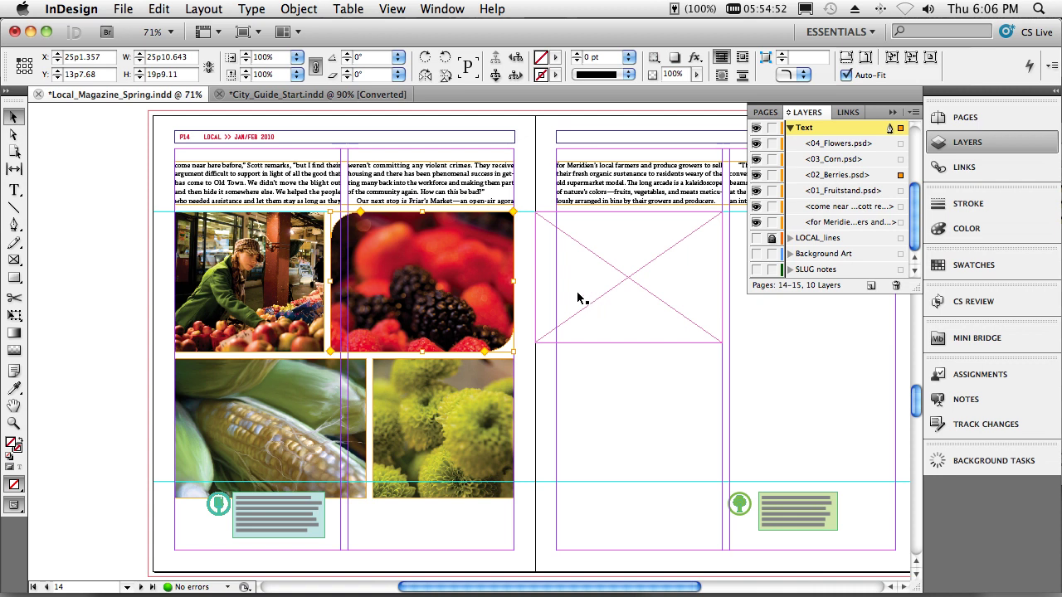
In Safari, preview the City Guide's MOVE, LIVE, EAT and ENJOY pages, slideshow and video
click(290, 97)
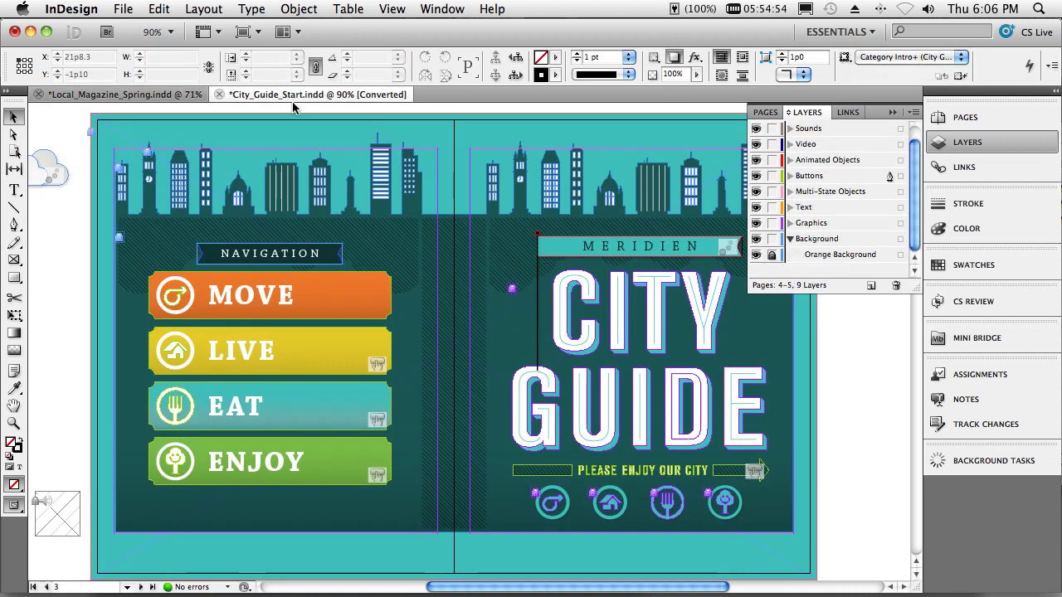
key(super+Tab)
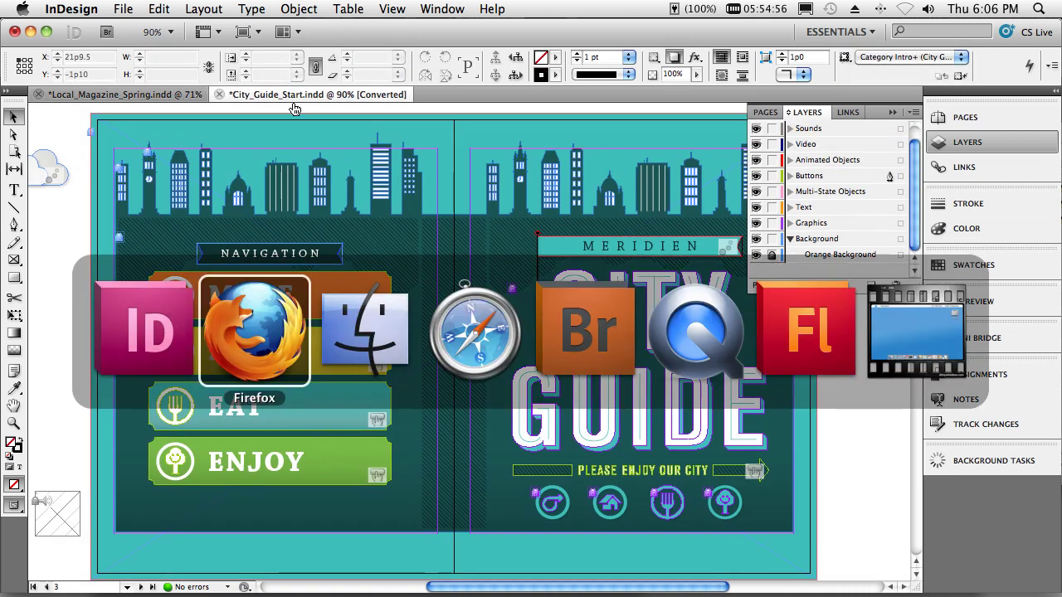
key(super+Tab)
key(super+Tab)
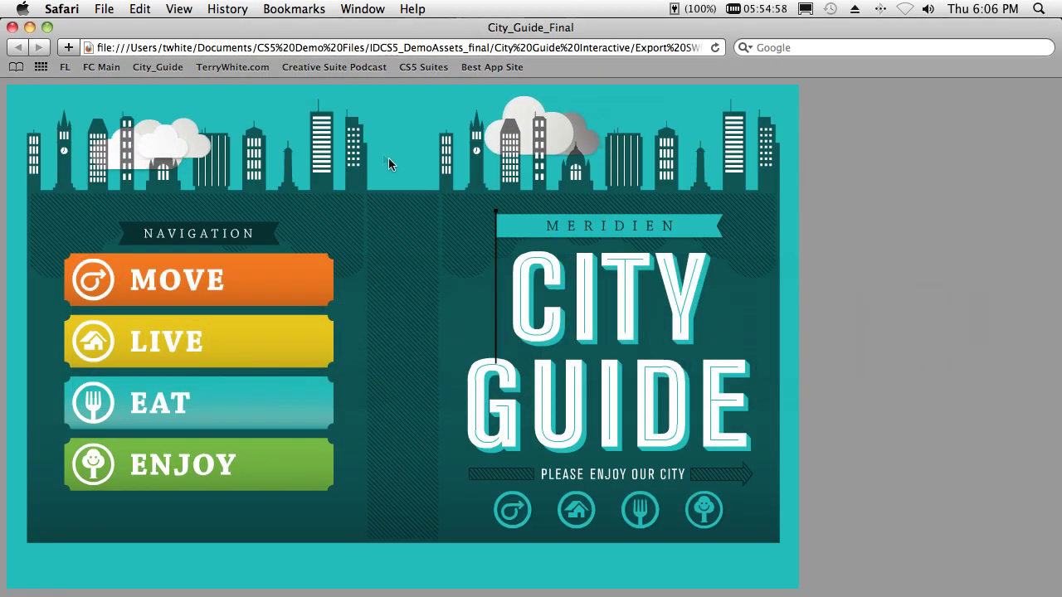
click(260, 302)
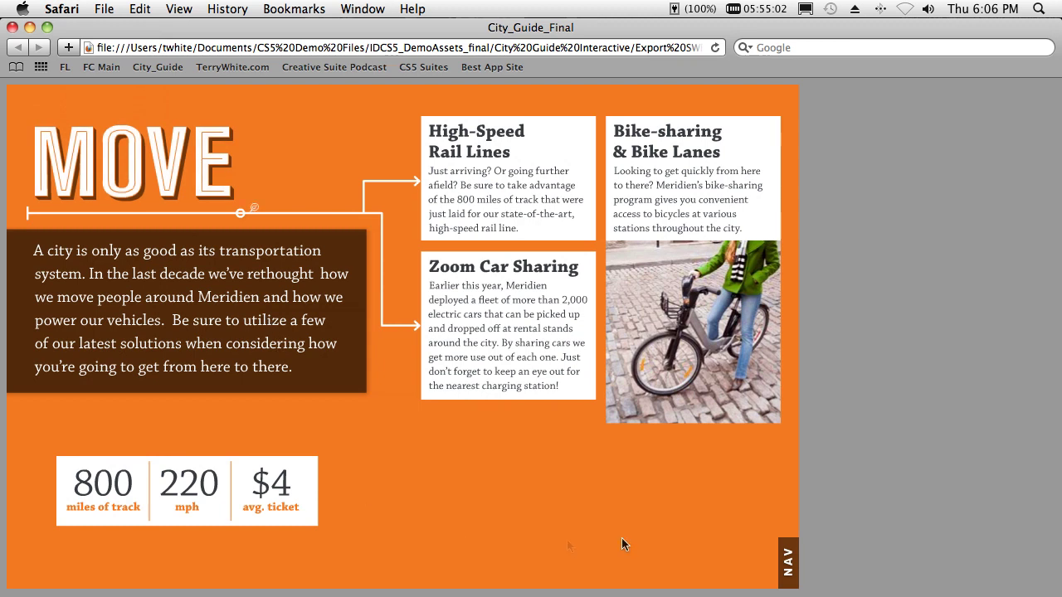
click(786, 571)
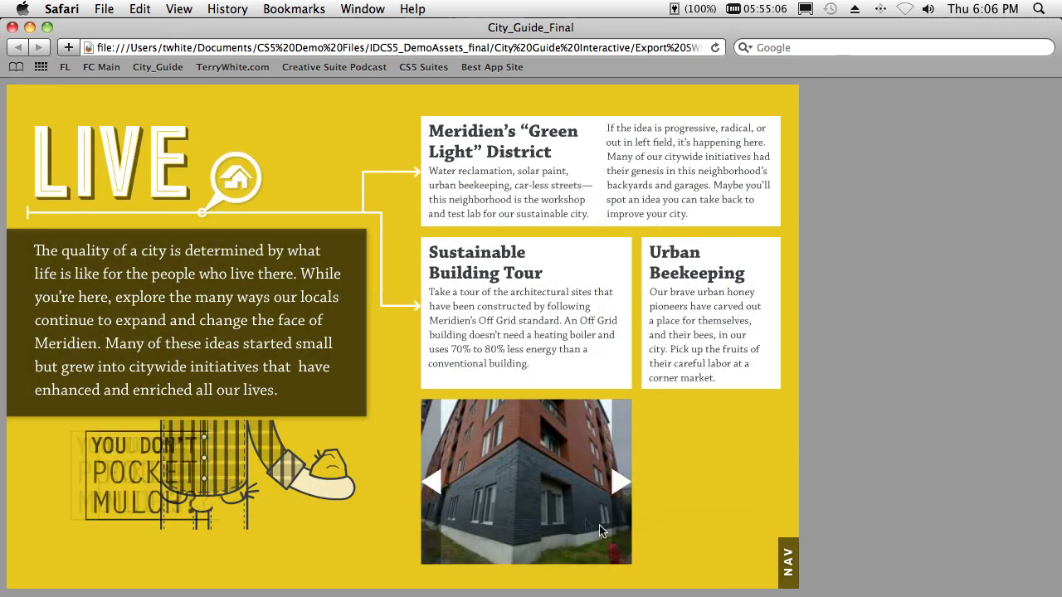
click(617, 485)
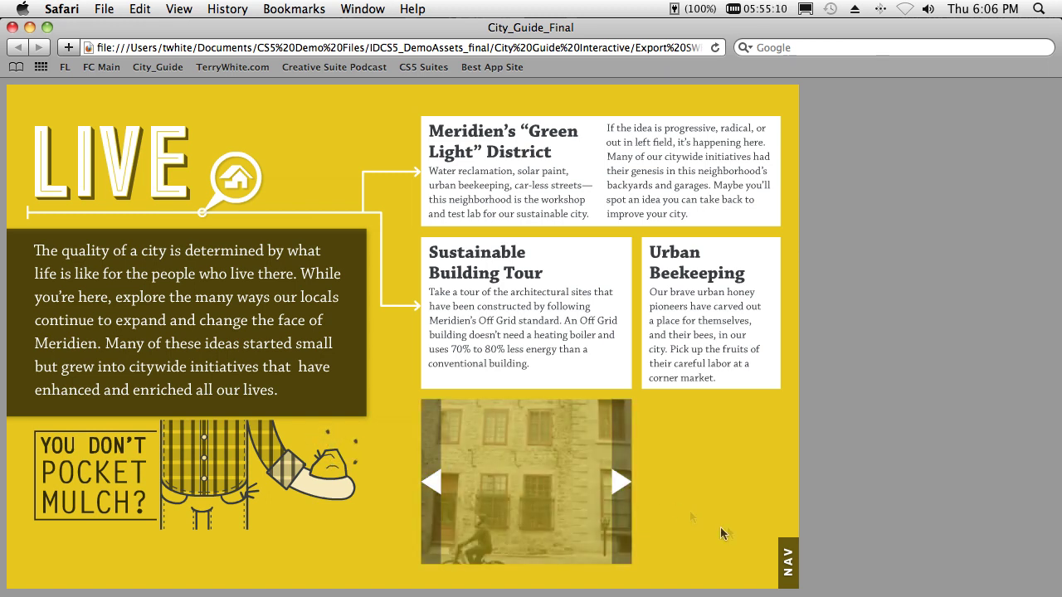
click(787, 565)
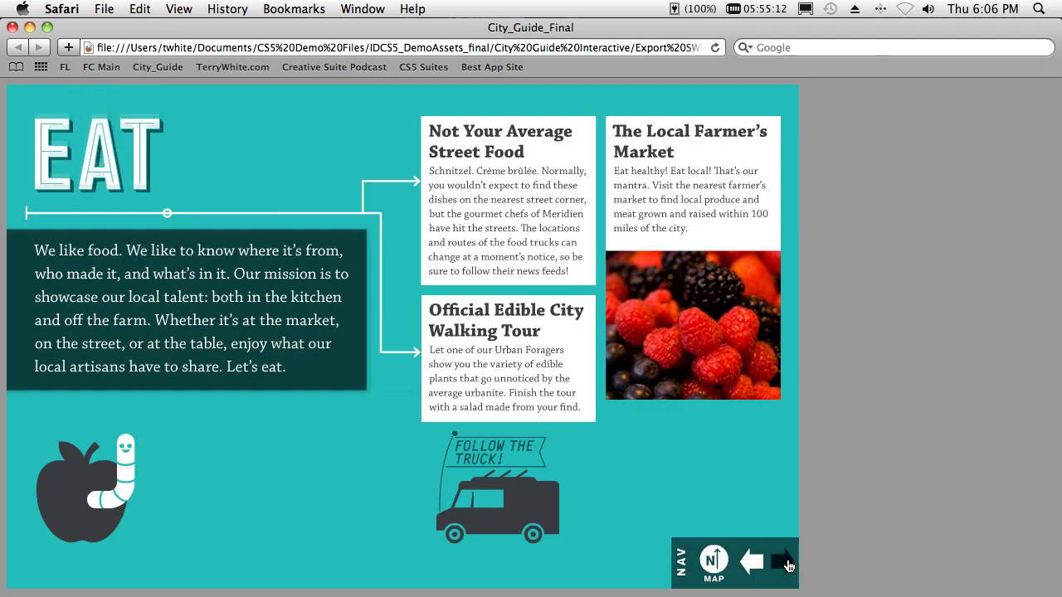
click(786, 564)
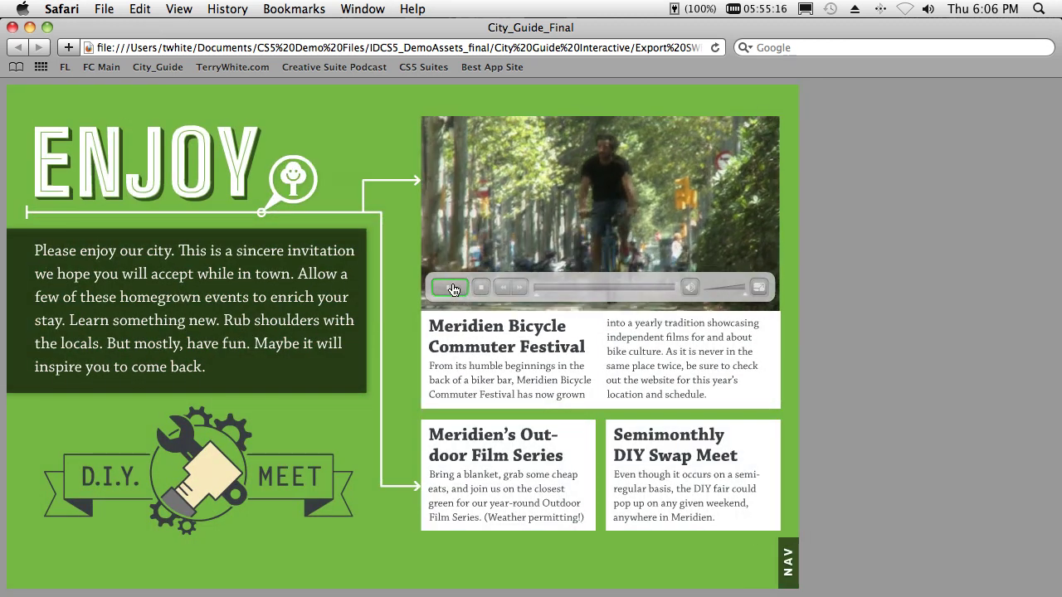
click(453, 289)
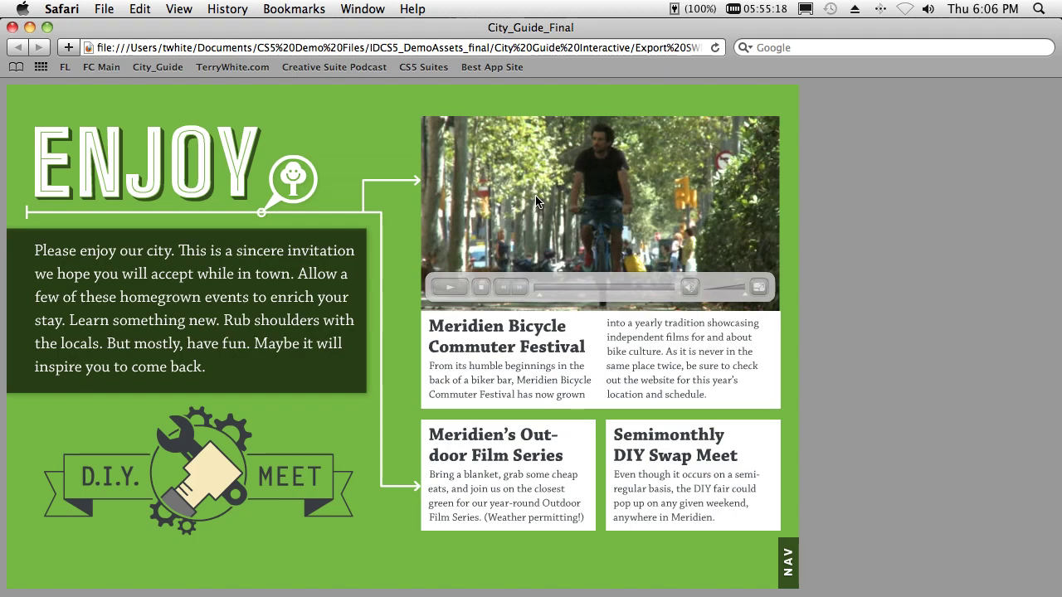
Back in InDesign, collapse the layers list and scroll to the LIVE spread
key(super+Tab)
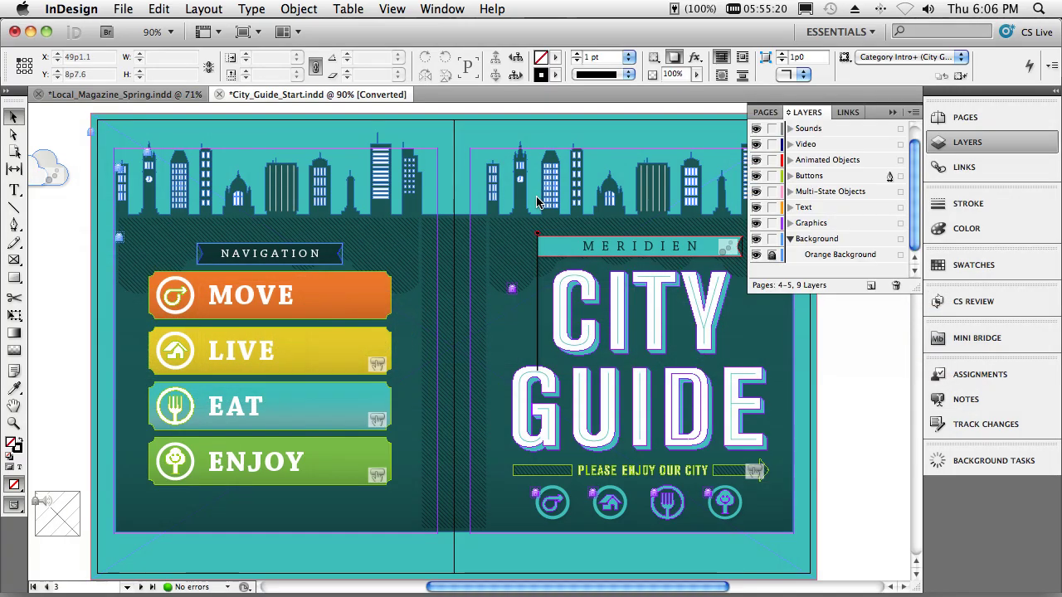
click(894, 112)
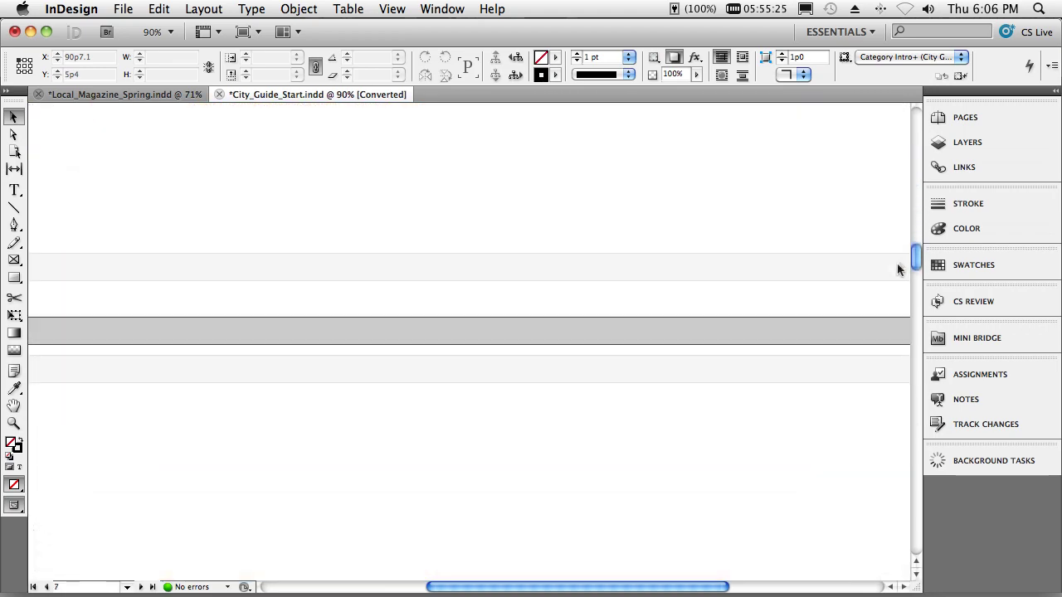
drag(916, 156, 889, 296)
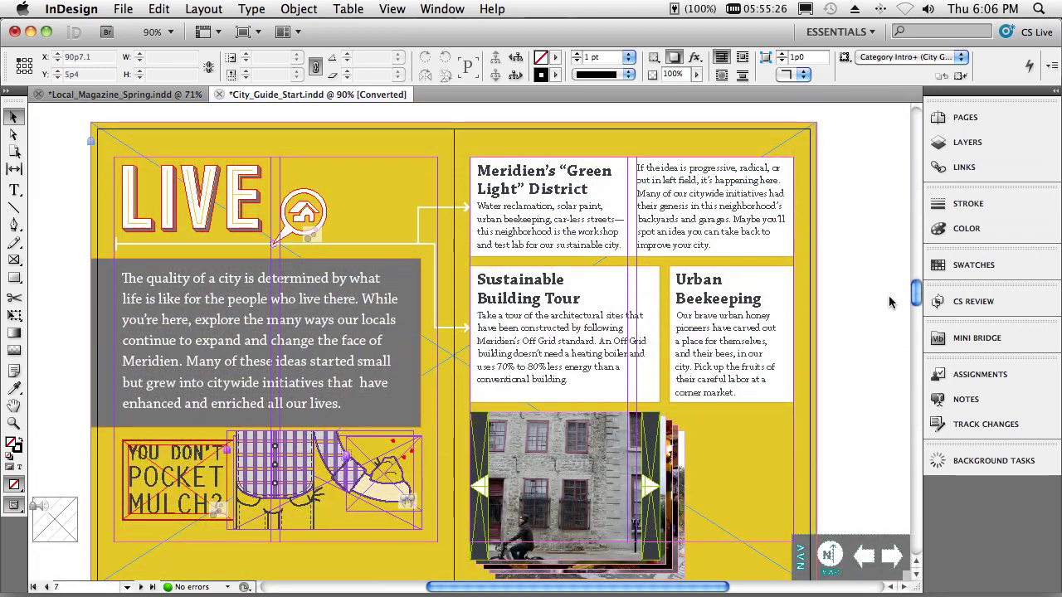
In the Interactive workspace, give the LIVE headline the Fly in from Top animation preset
click(222, 204)
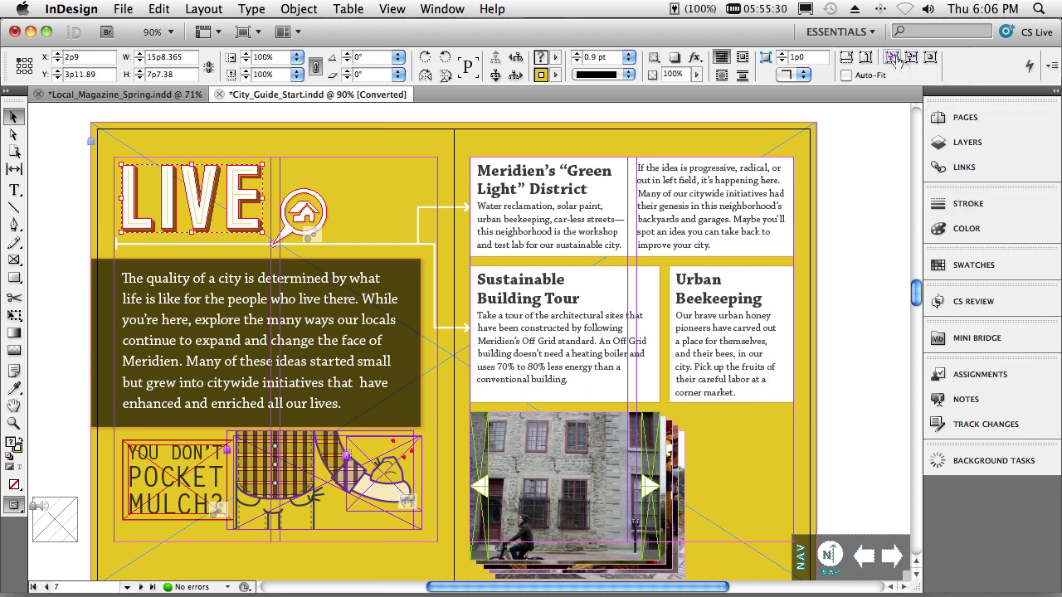
click(840, 32)
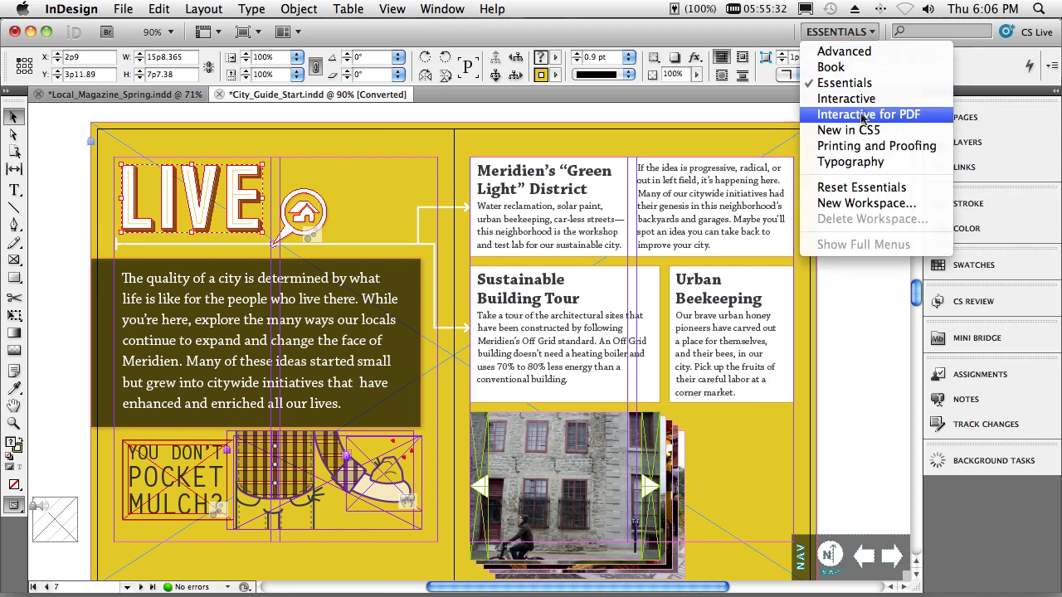
click(855, 98)
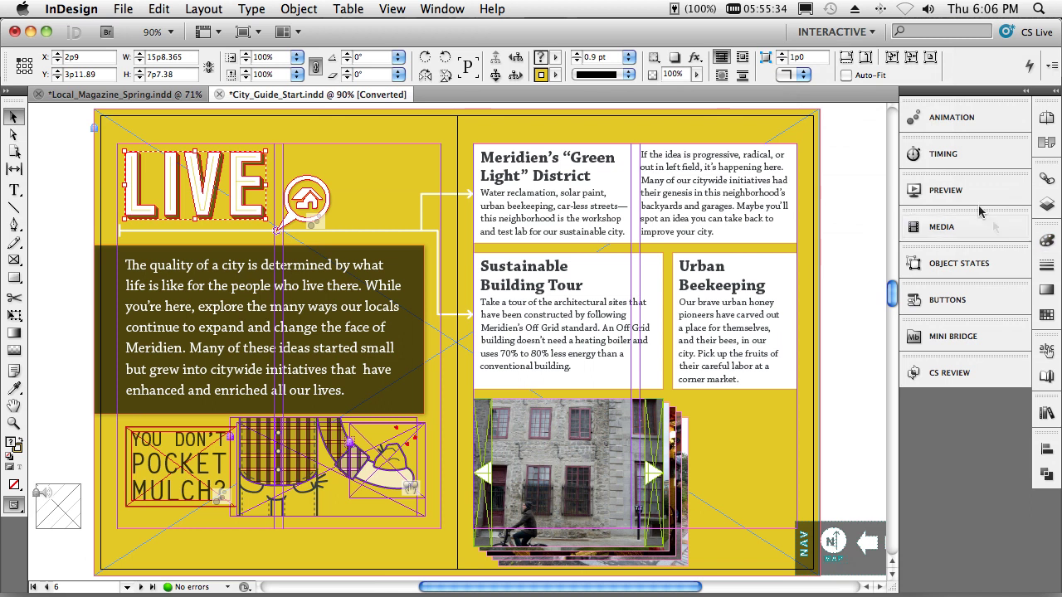
click(952, 120)
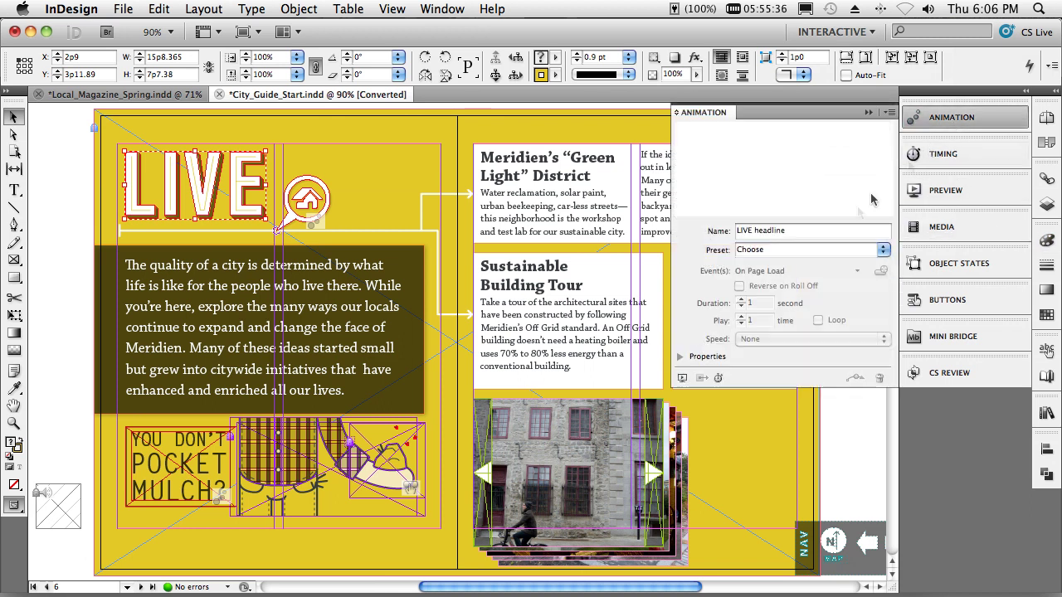
click(884, 251)
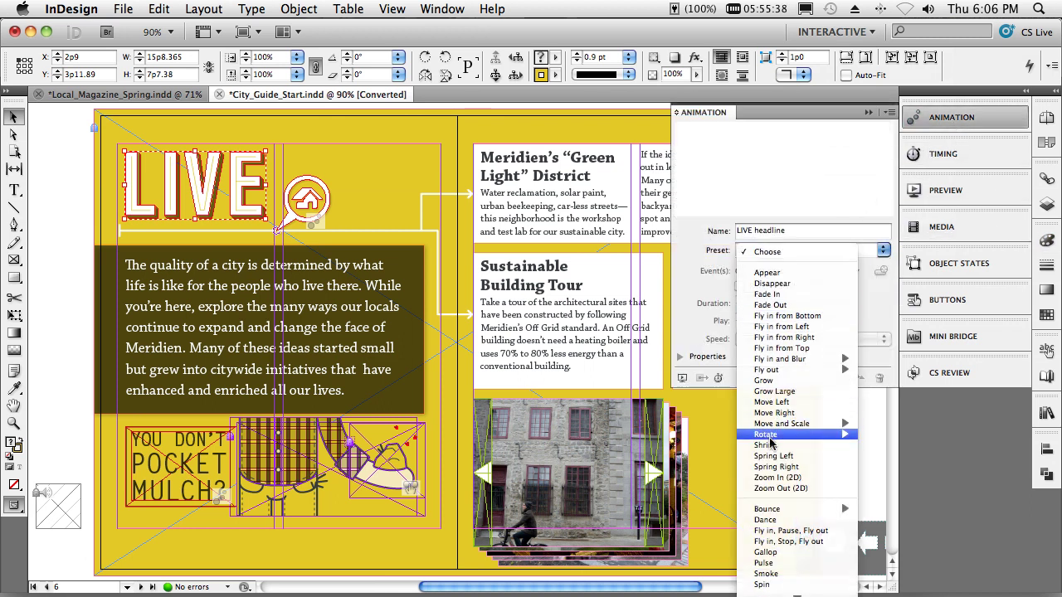
click(784, 348)
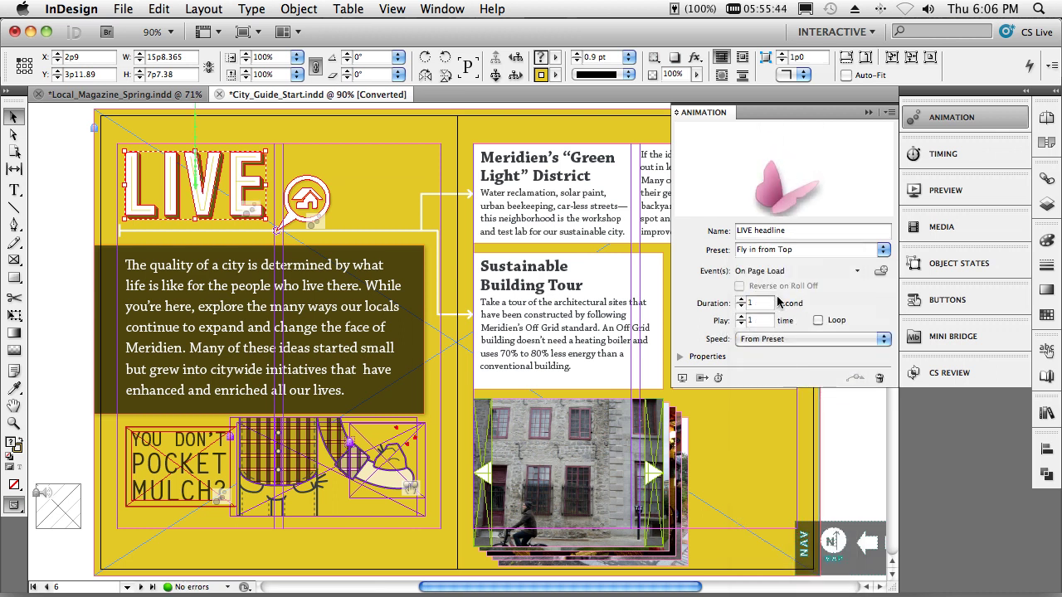
Move the LIVE headline to play first in the page-load timing order
click(938, 153)
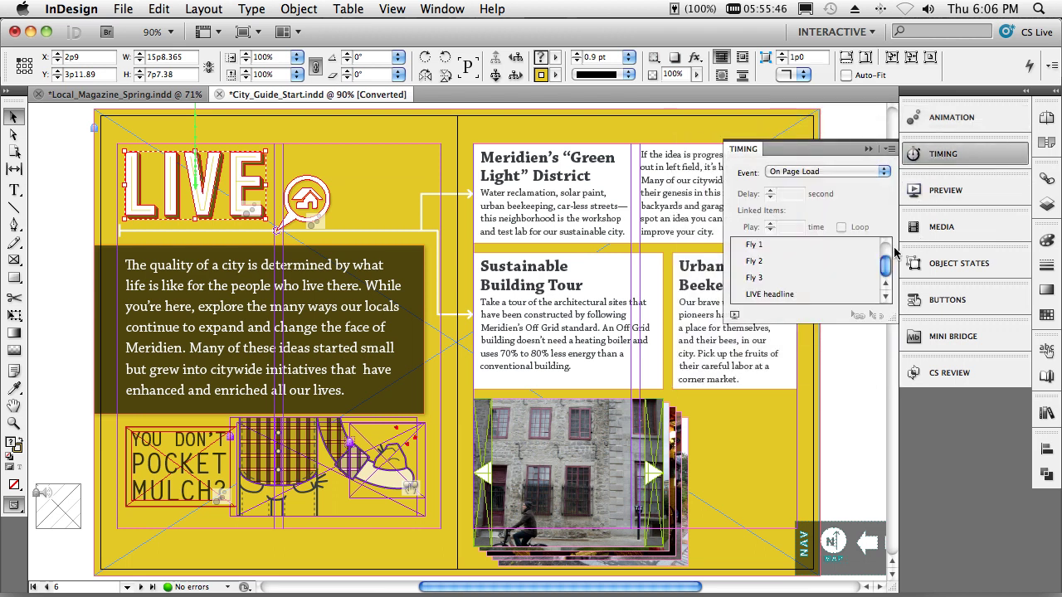
drag(813, 298, 793, 243)
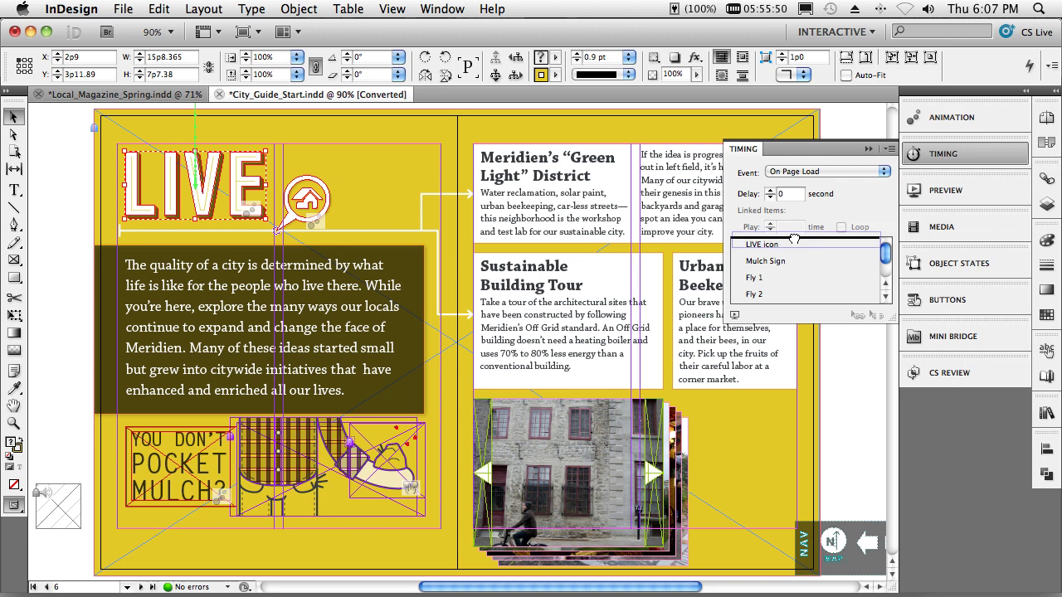
drag(793, 243, 783, 262)
Link Fly 1, Fly 2 and Fly 3 to play together on page load
scroll(786, 279, down, 1)
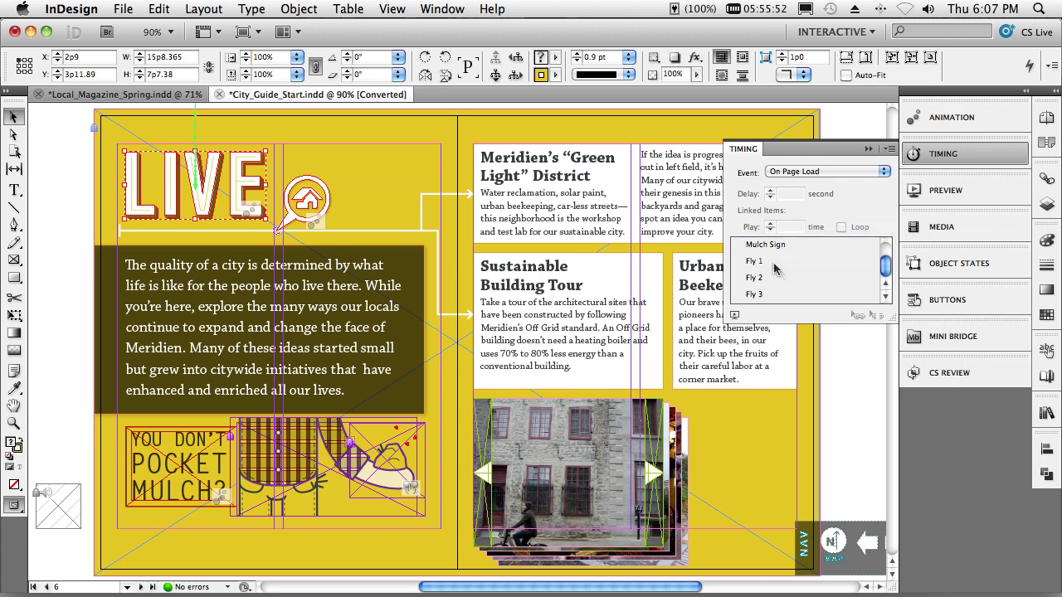
click(765, 263)
shift+click(758, 293)
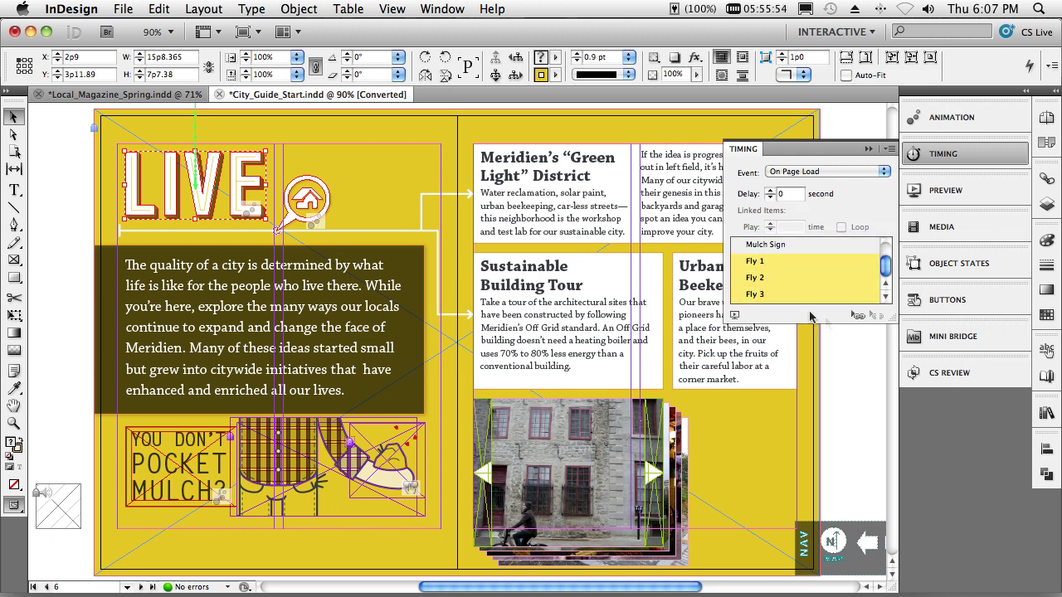
click(856, 317)
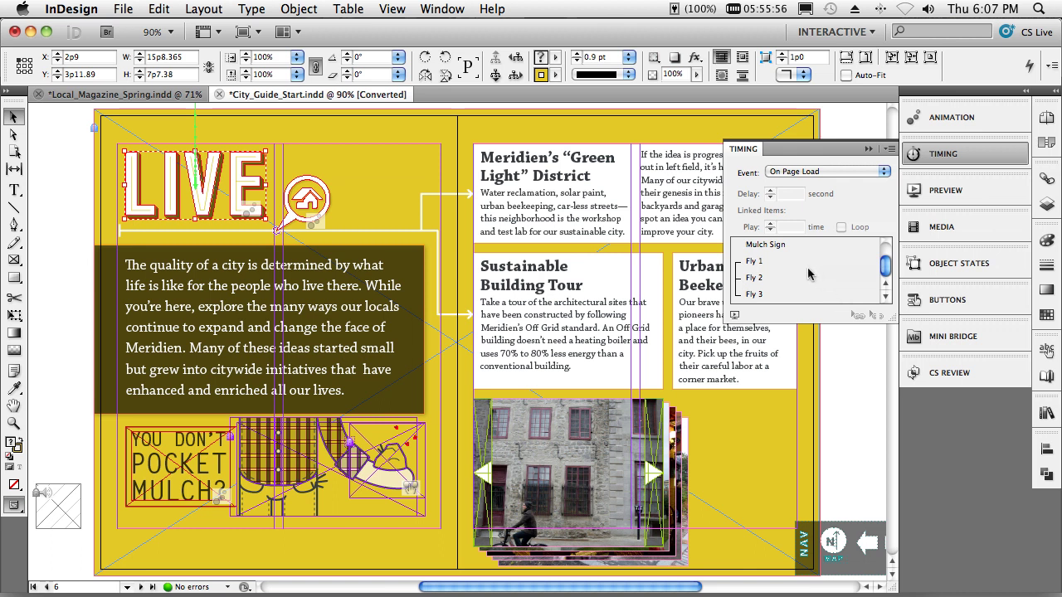
Play the spread's page-load animations in the preview, then close it and scroll down
click(735, 316)
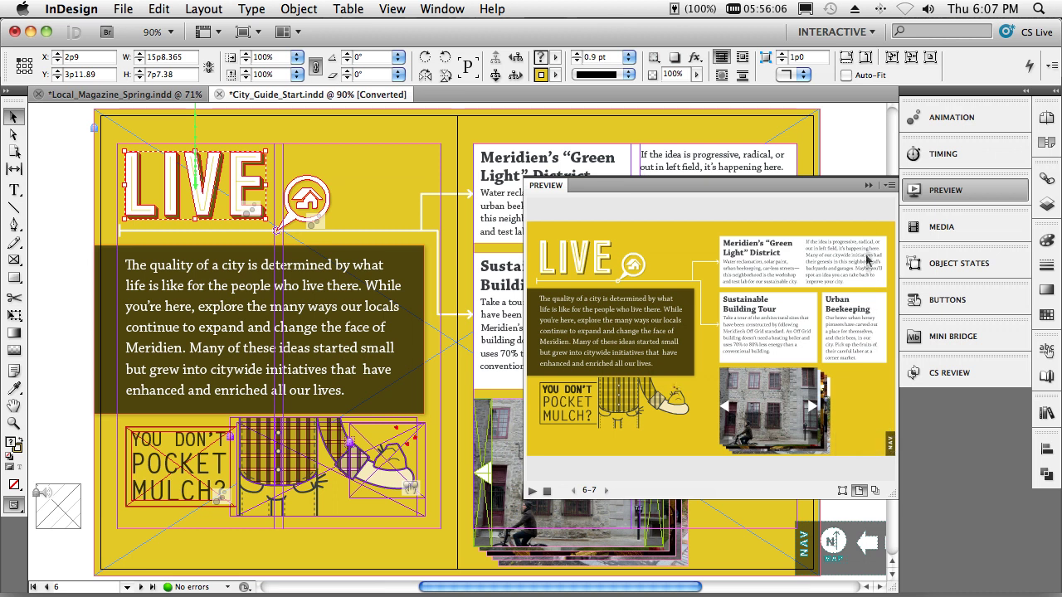
click(868, 186)
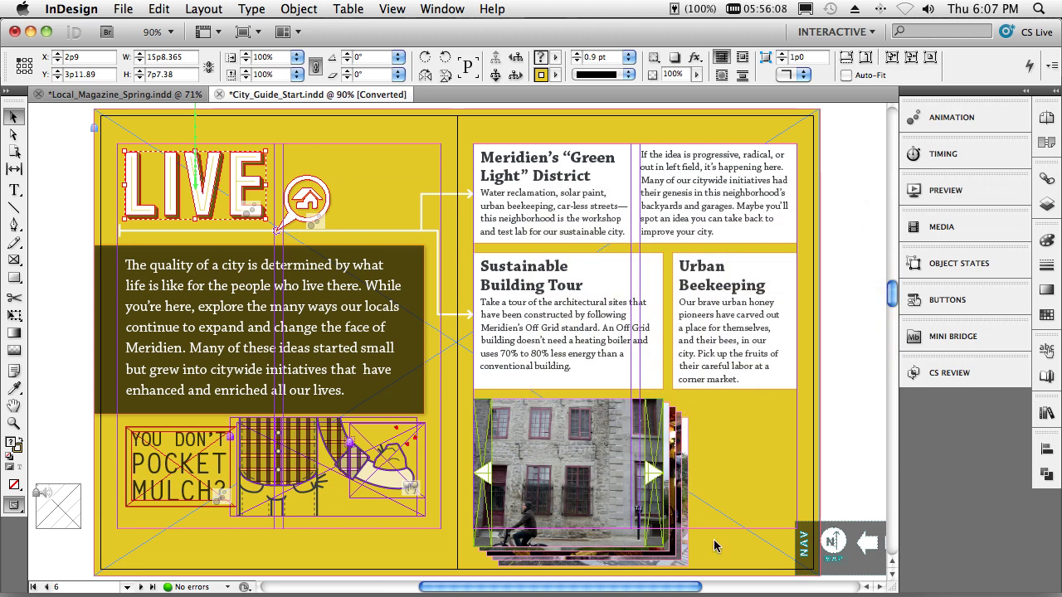
scroll(715, 545, down, 3)
Align the stacked slideshow photos by their left and top edges
click(572, 391)
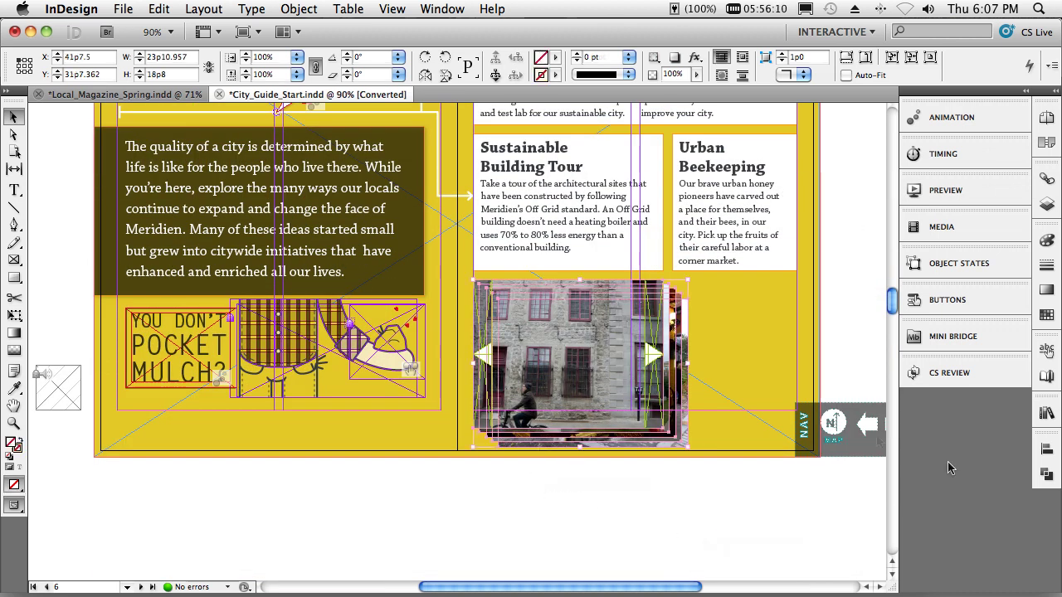
click(1046, 449)
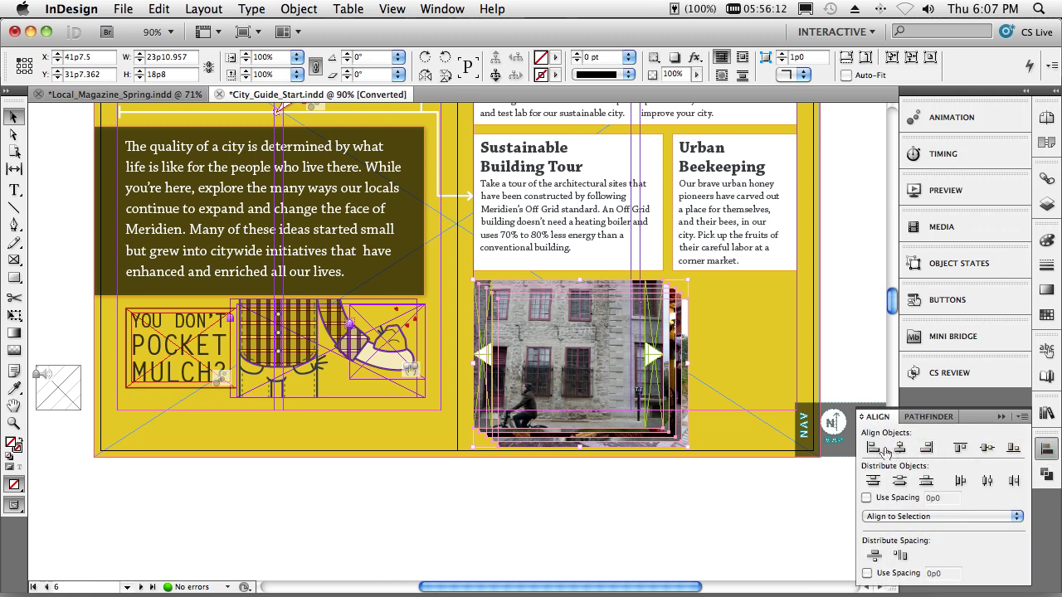
click(873, 447)
click(960, 447)
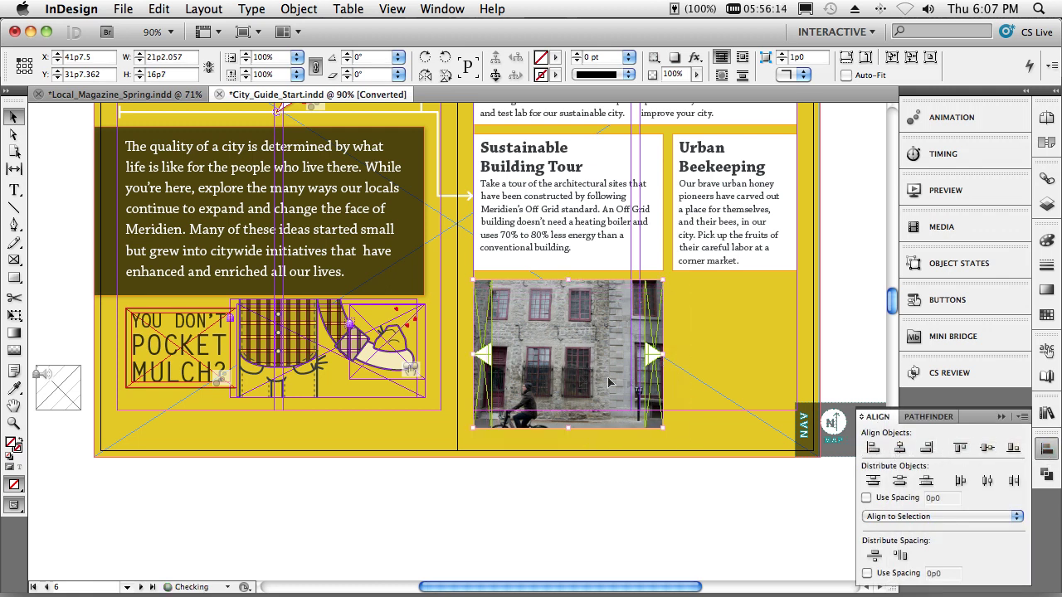
Convert the stacked photos into a multi-state object named 'buildings'
click(954, 263)
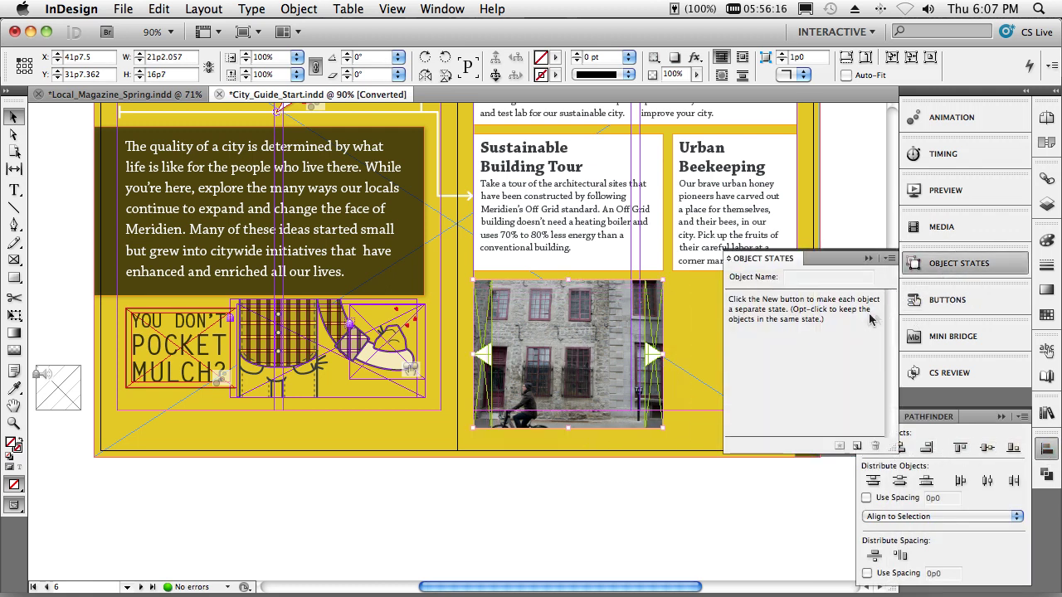
click(858, 447)
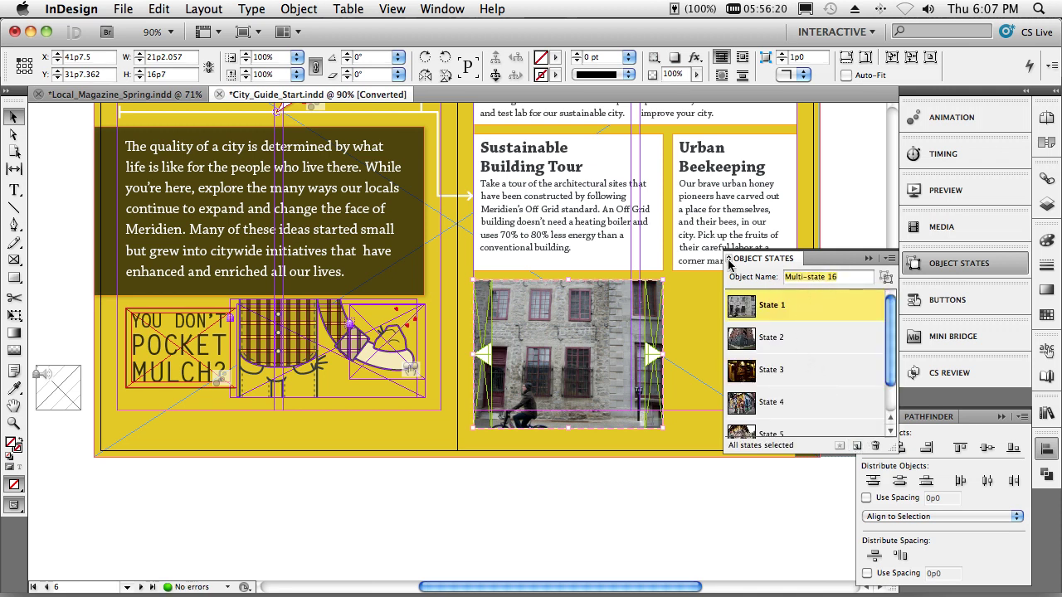
text(buildings)
click(568, 358)
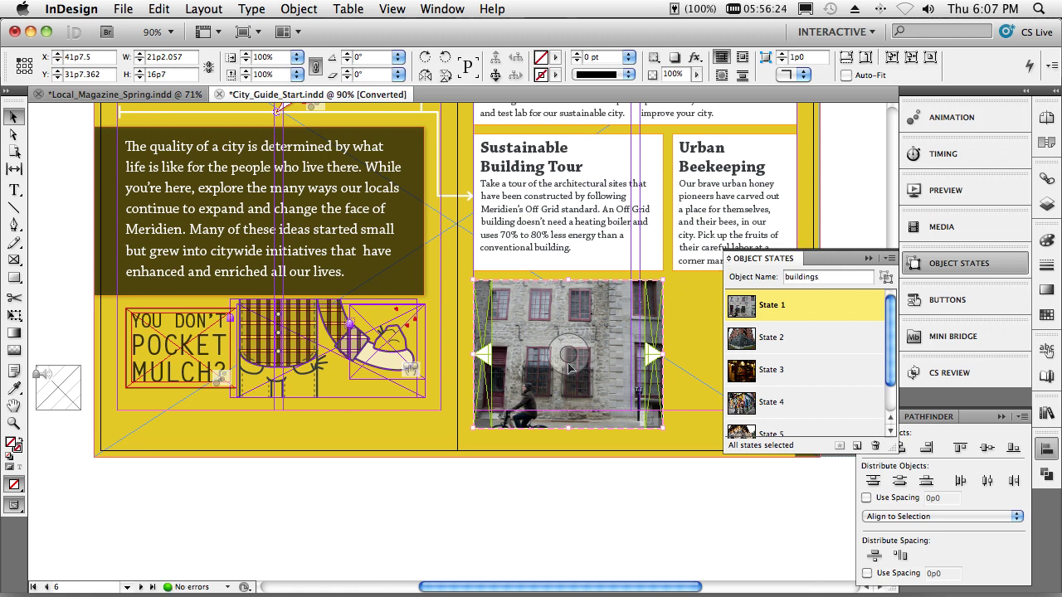
Give the left arrow a Go To Previous State action for 'buildings'
click(486, 357)
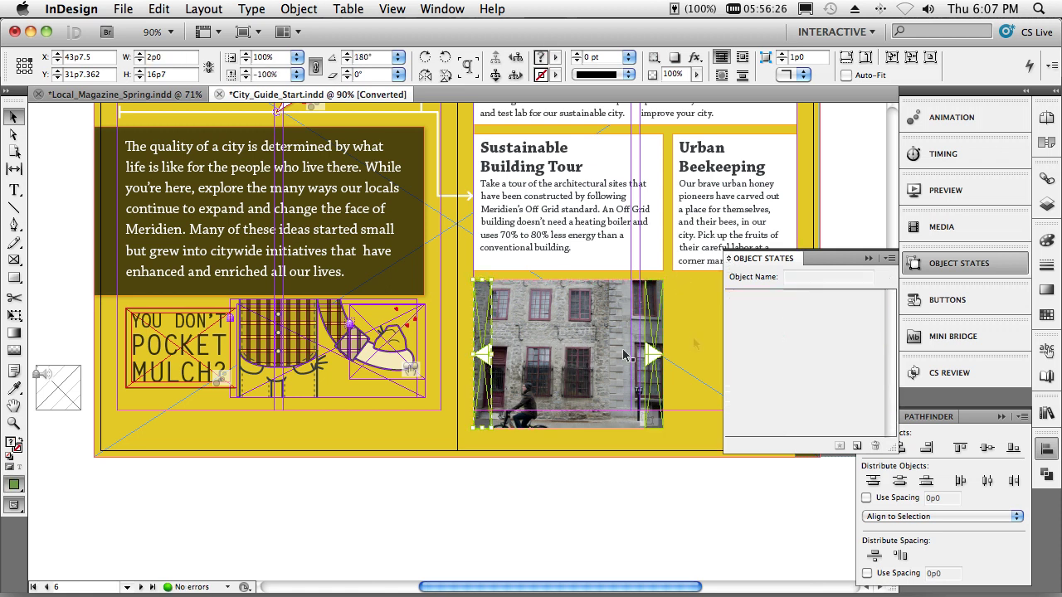
click(918, 303)
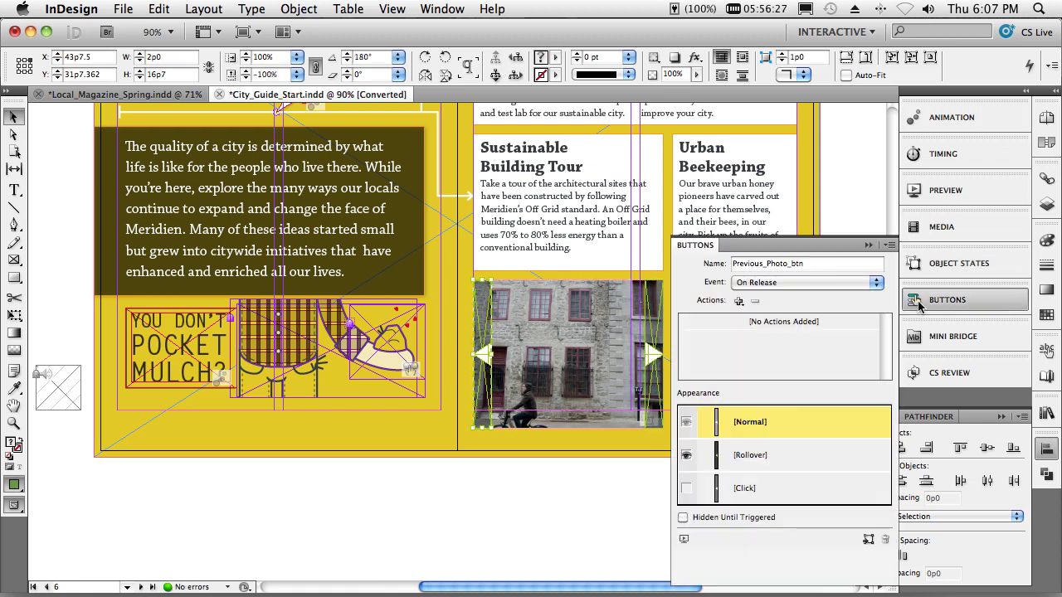
click(739, 301)
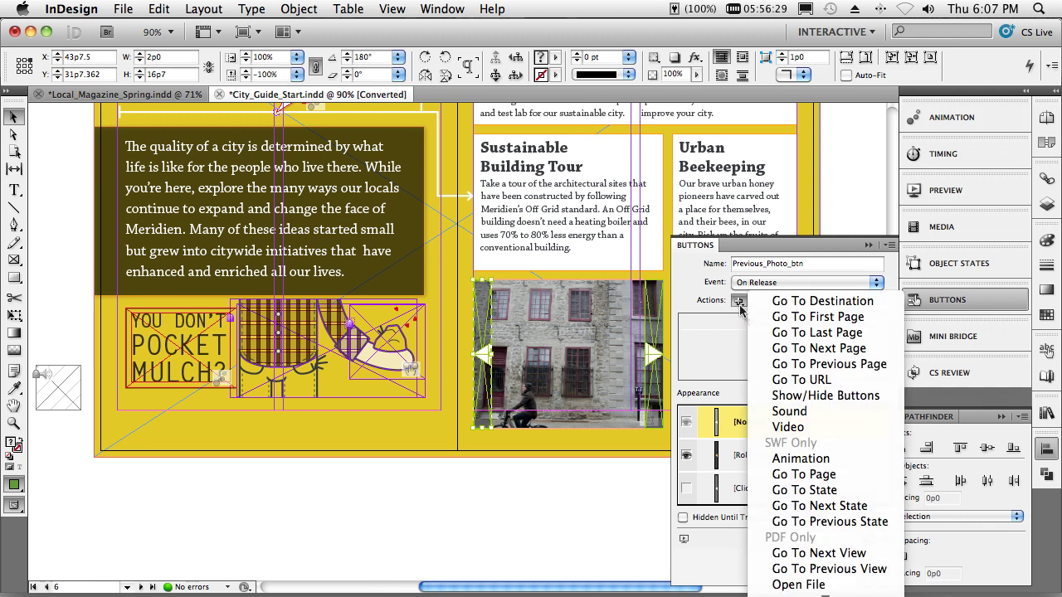
click(801, 521)
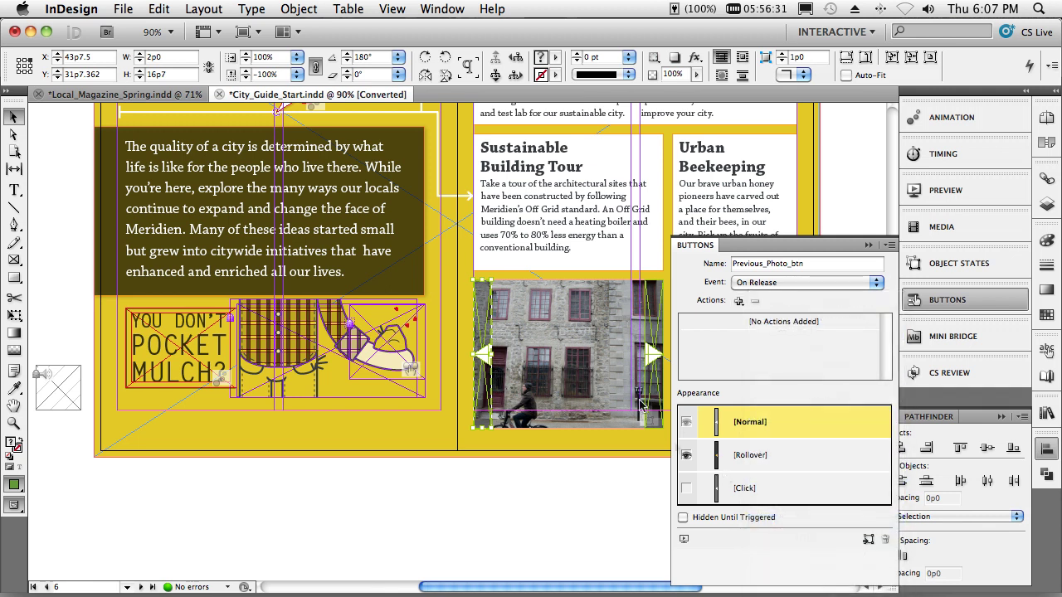
Give the right arrow a Go To Next State action, then preview the spread
click(652, 355)
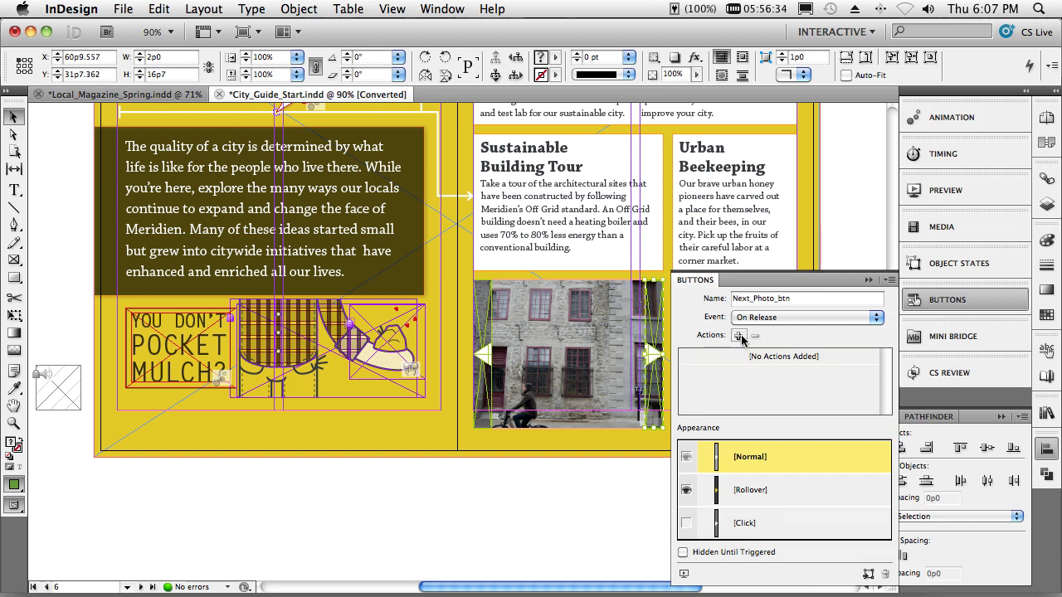
click(739, 336)
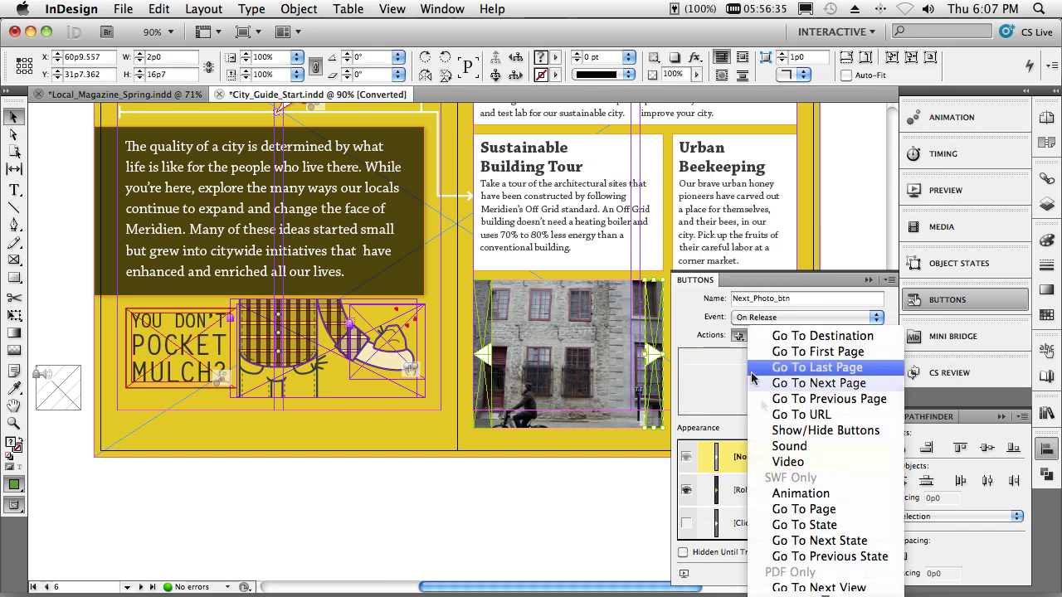
click(819, 541)
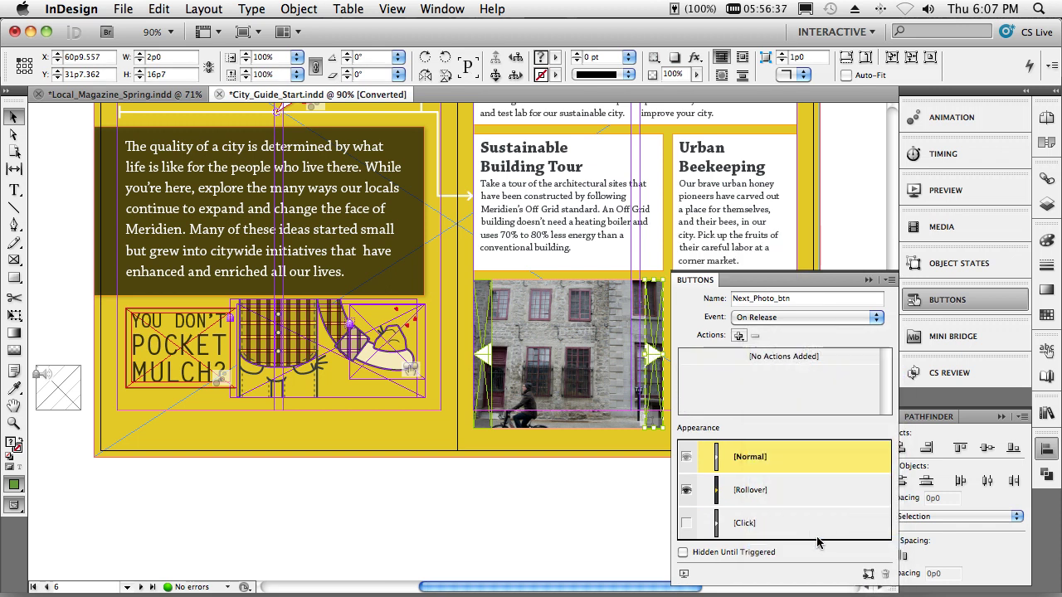
click(683, 575)
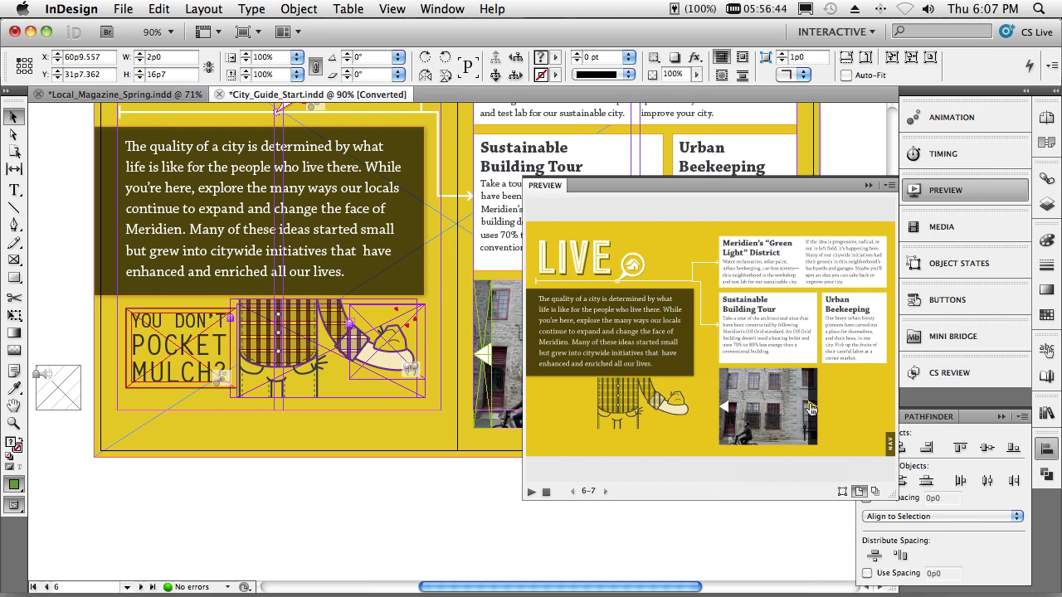
Step the buildings slideshow forward twice and back once, then close the preview
click(810, 409)
click(811, 408)
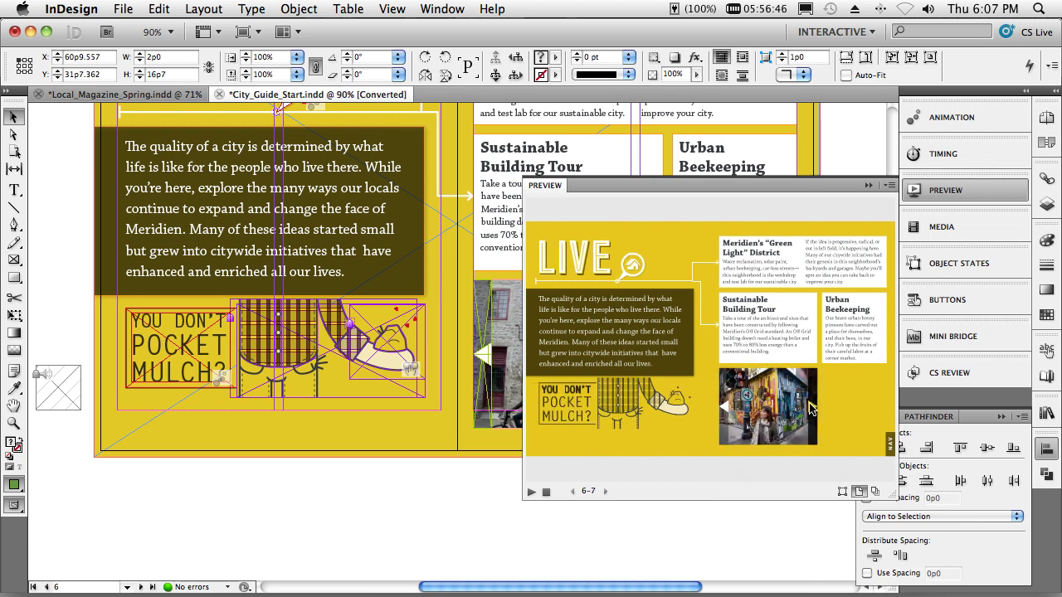
click(727, 413)
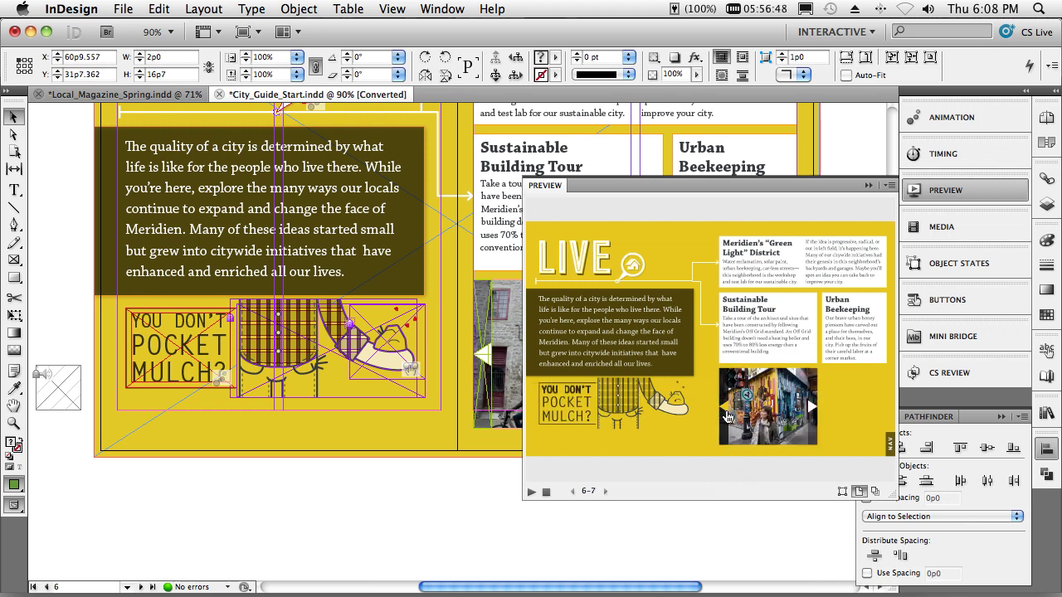
click(870, 186)
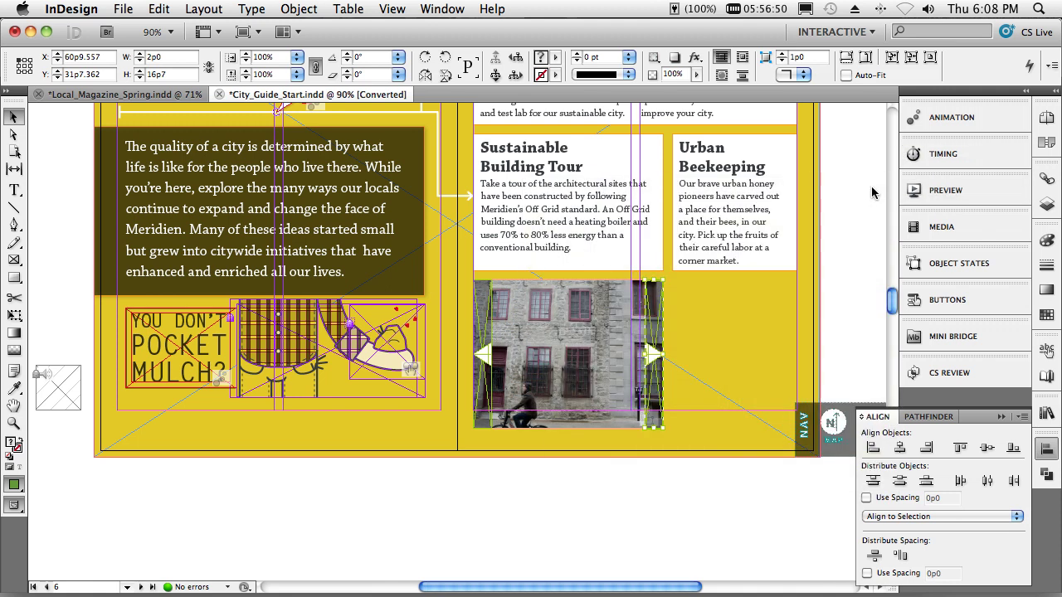
click(123, 8)
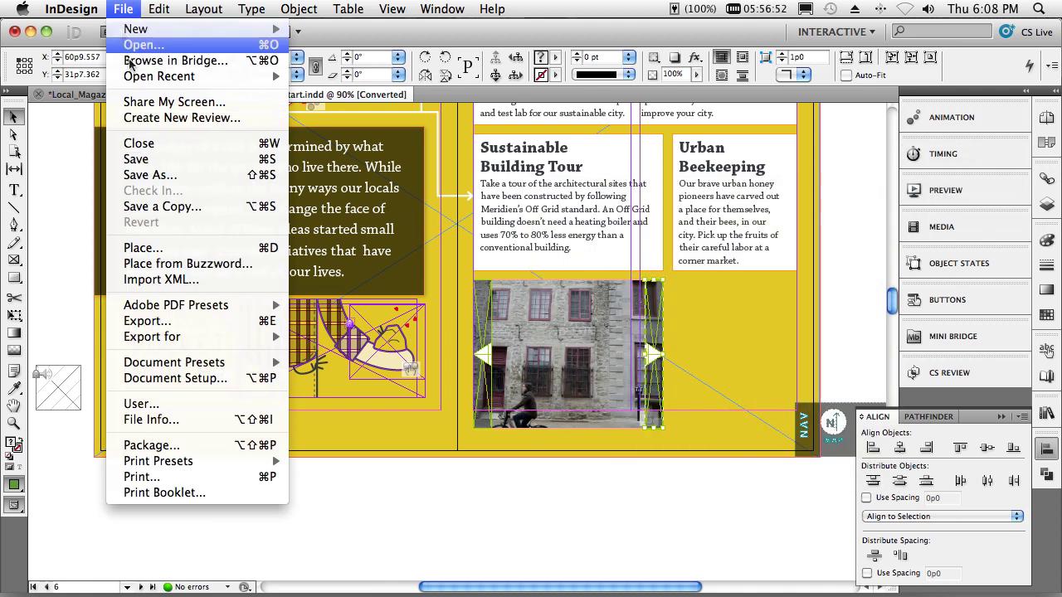
click(163, 322)
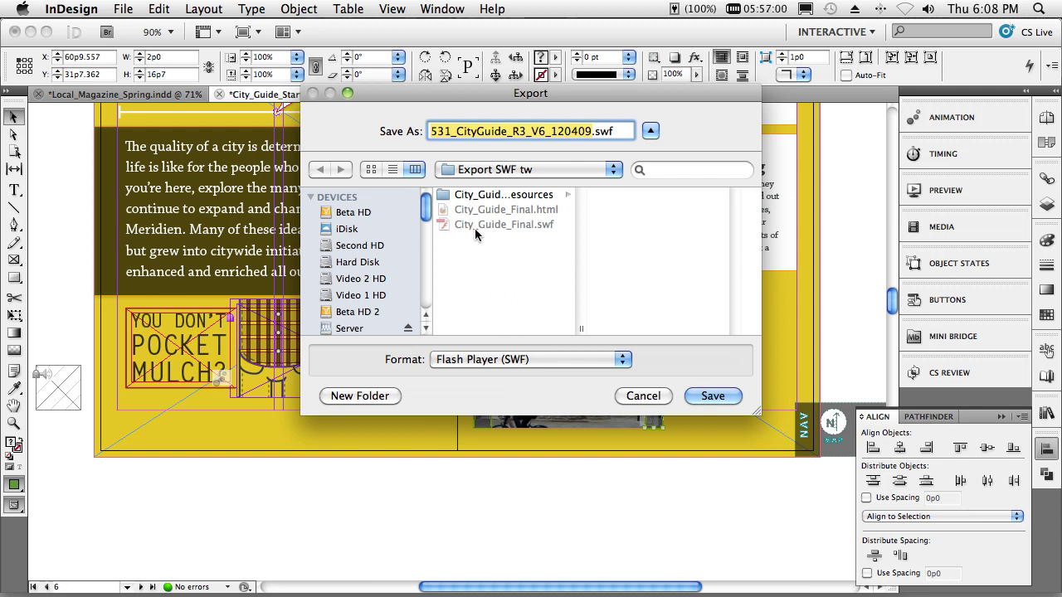
click(487, 359)
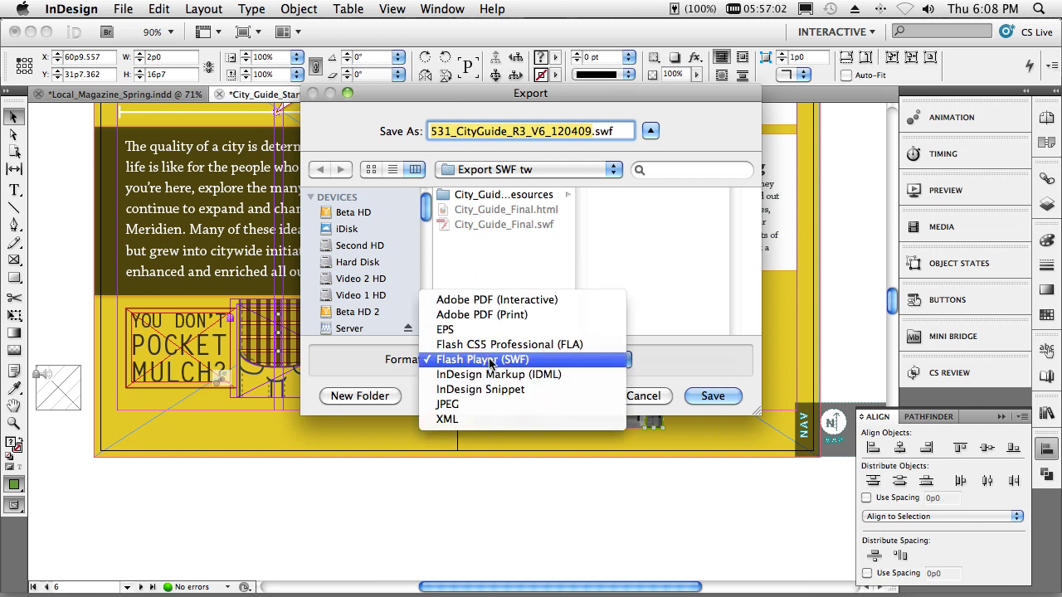
click(506, 347)
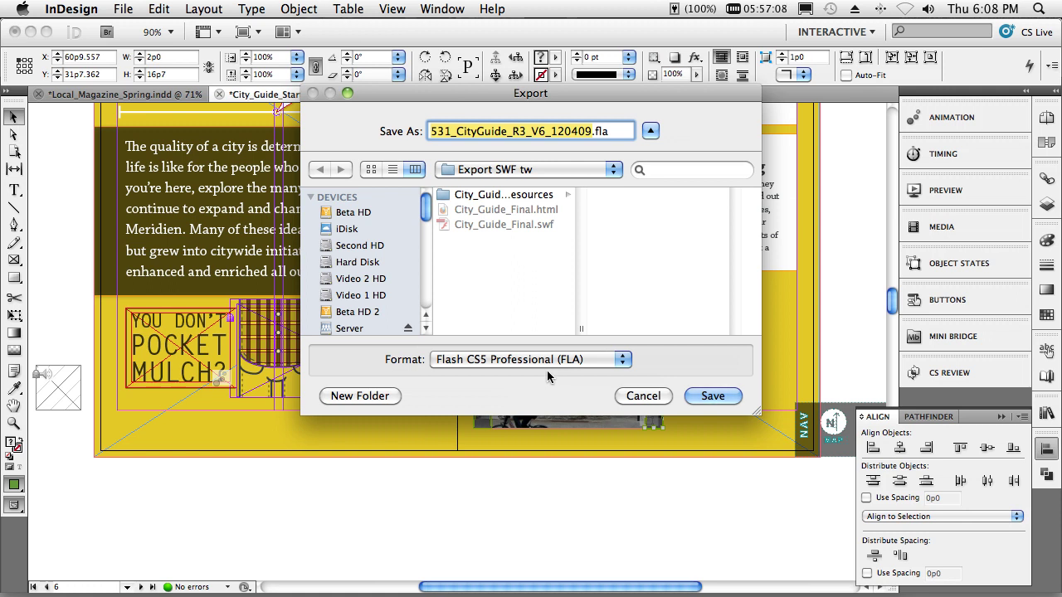
click(635, 396)
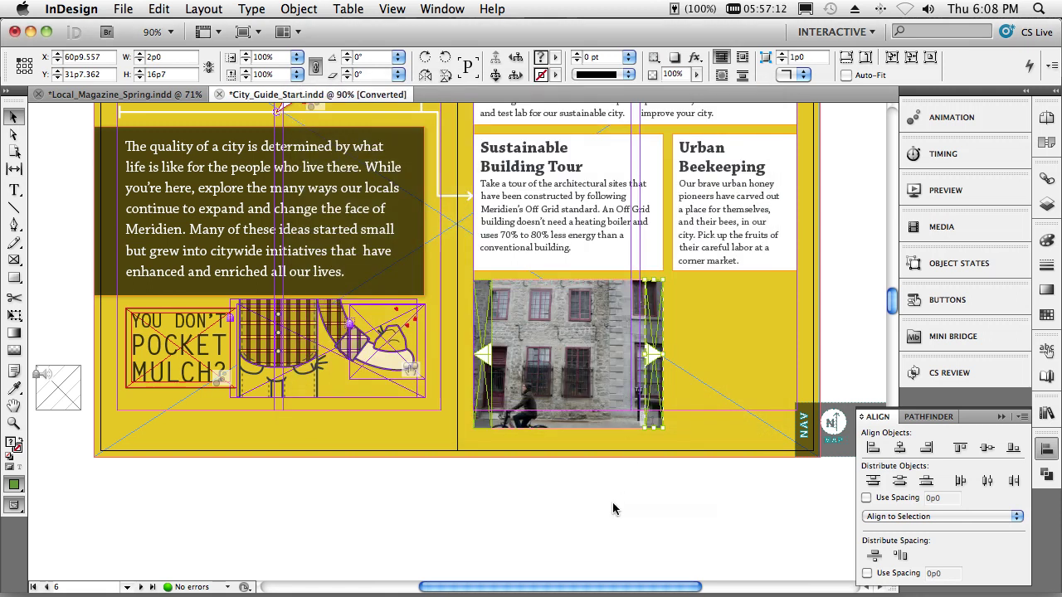